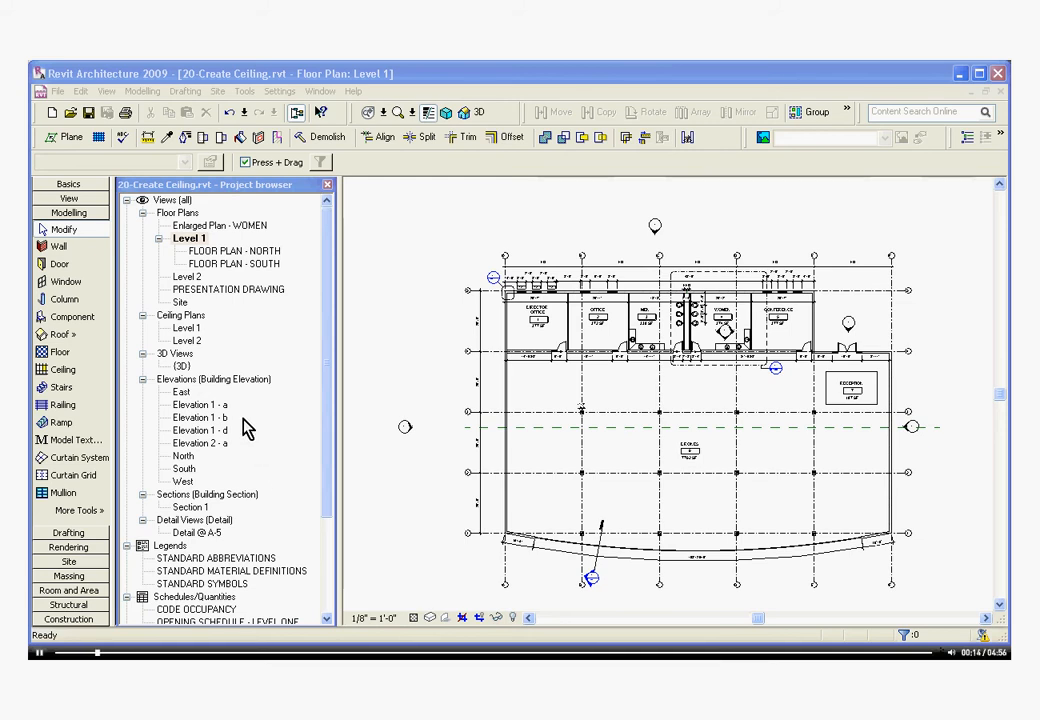
# - Open the Level 1 reflected ceiling plan and review its View Range settings, leaving them as they are
pyautogui.doubleClick(186, 329)
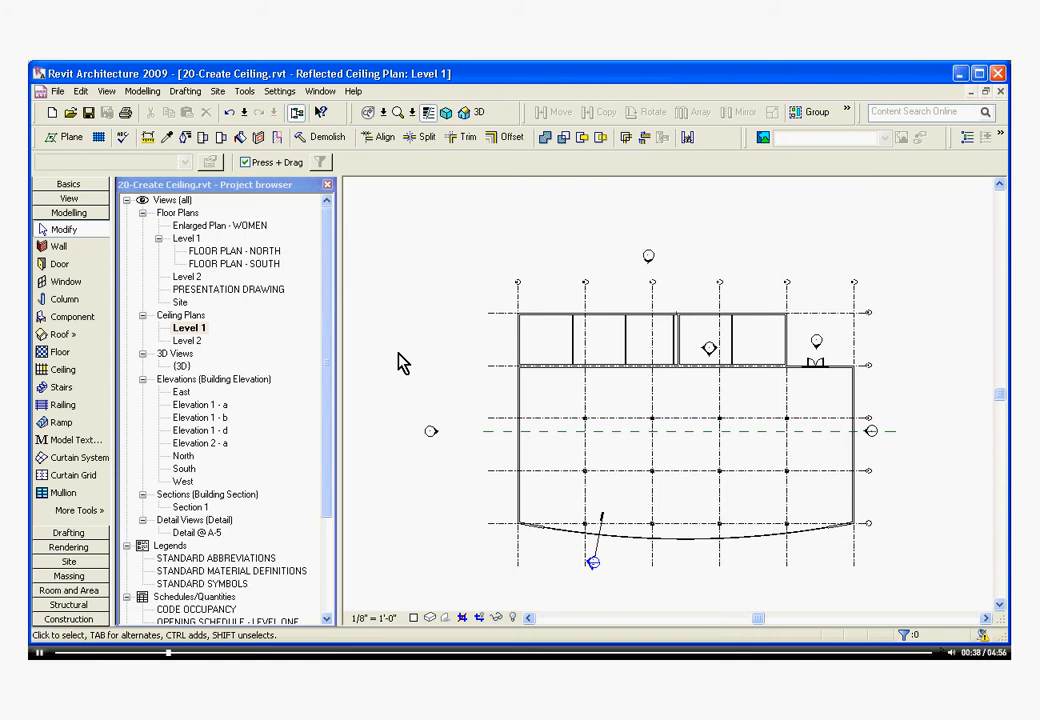
pyautogui.rightClick(400, 380)
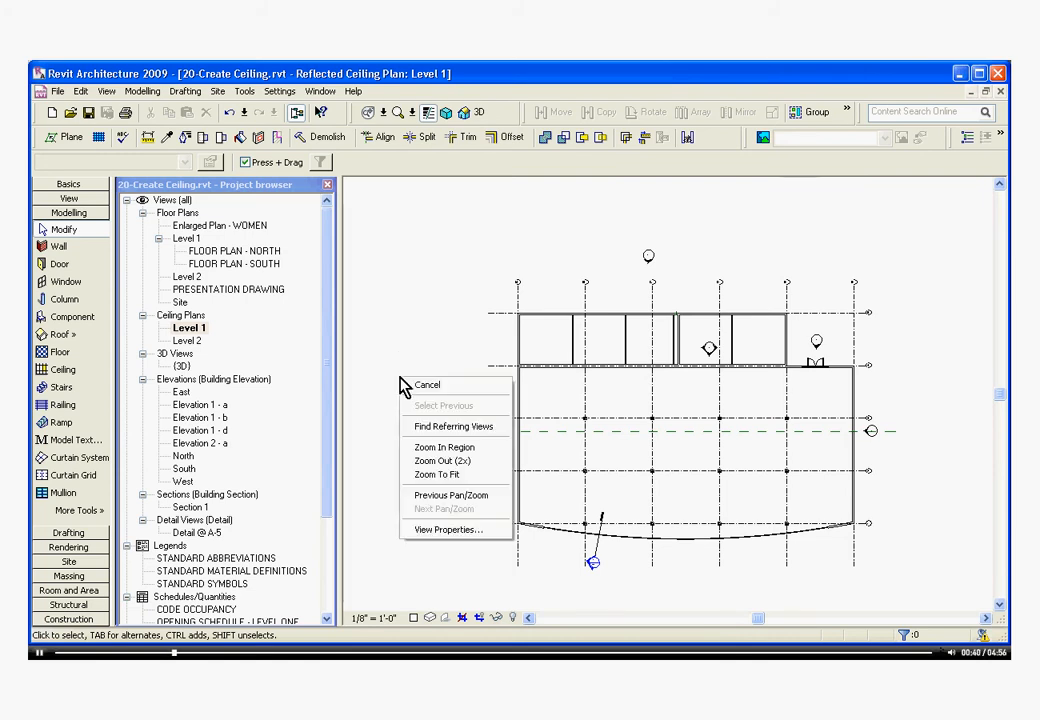
pyautogui.click(437, 530)
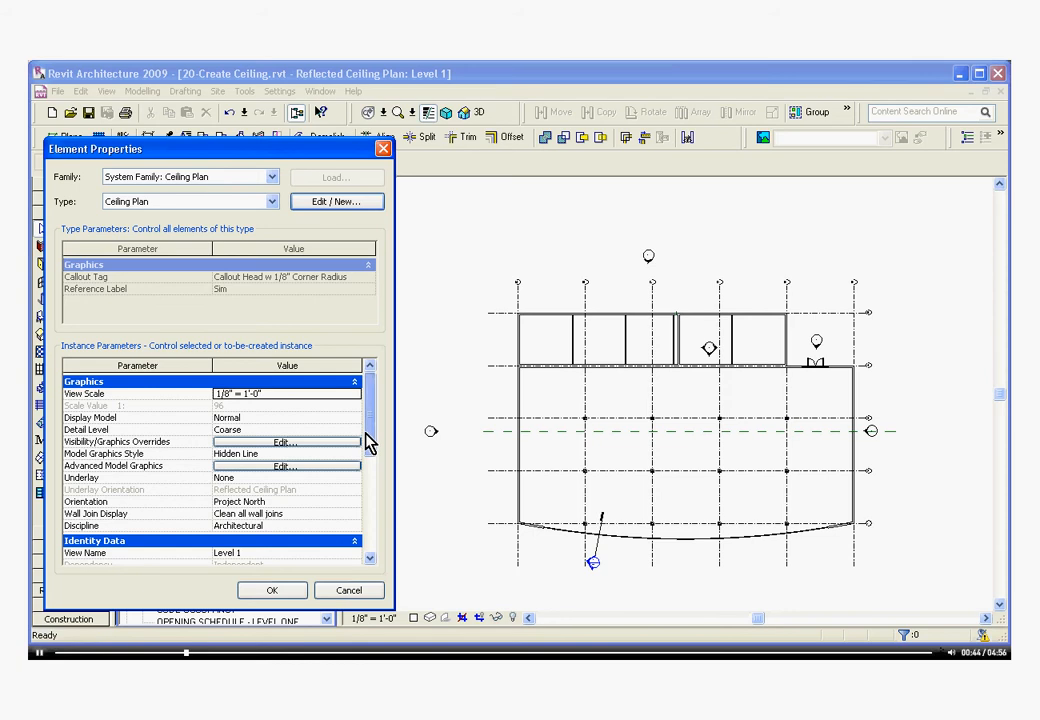
pyautogui.moveTo(365, 443); pyautogui.dragTo(377, 540)
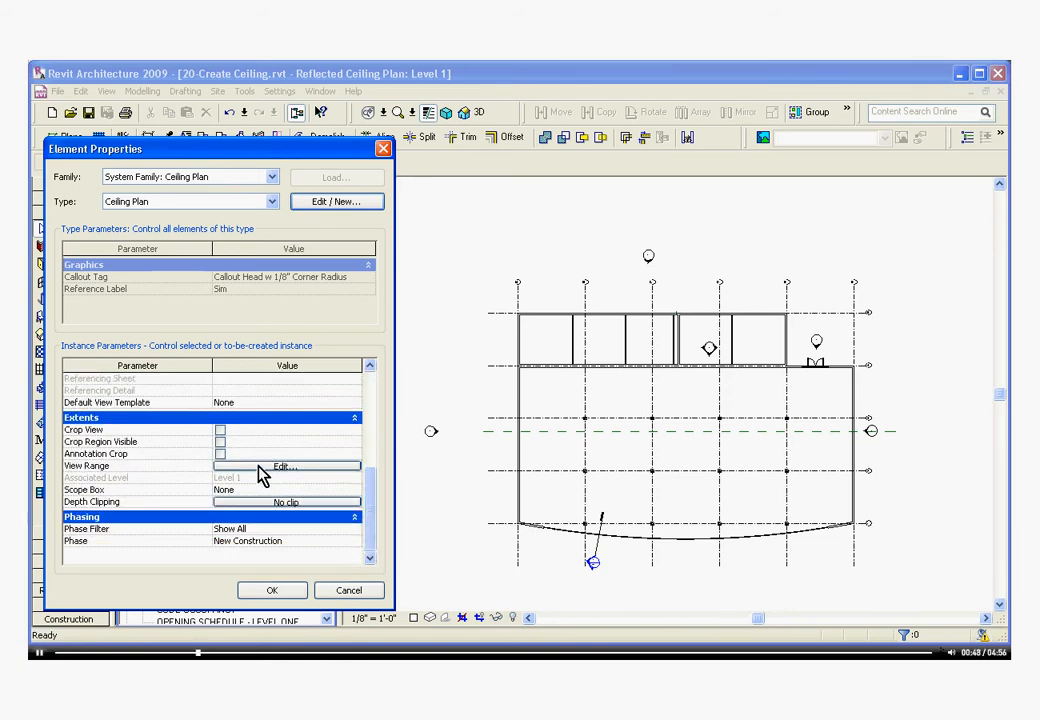
pyautogui.click(284, 466)
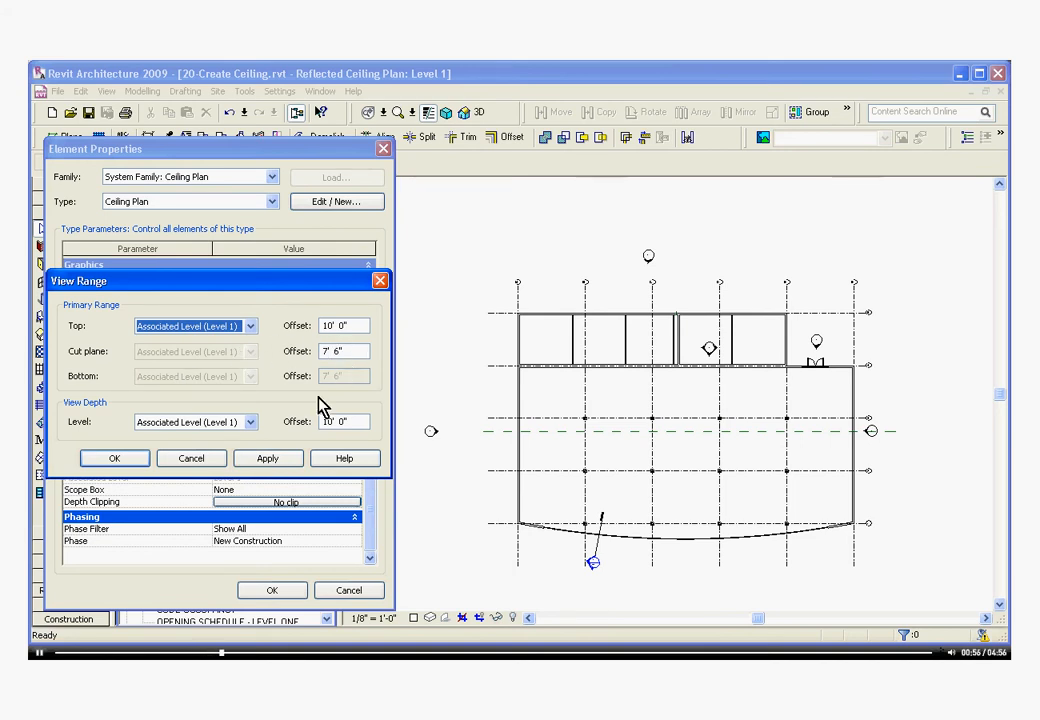
pyautogui.click(204, 461)
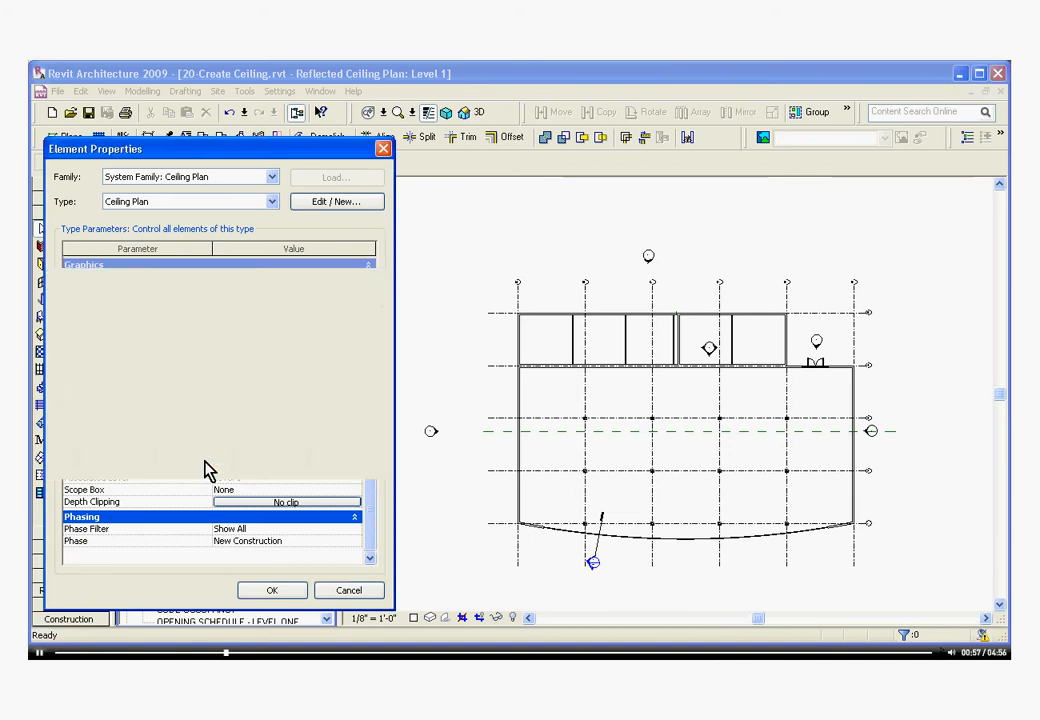
pyautogui.click(345, 591)
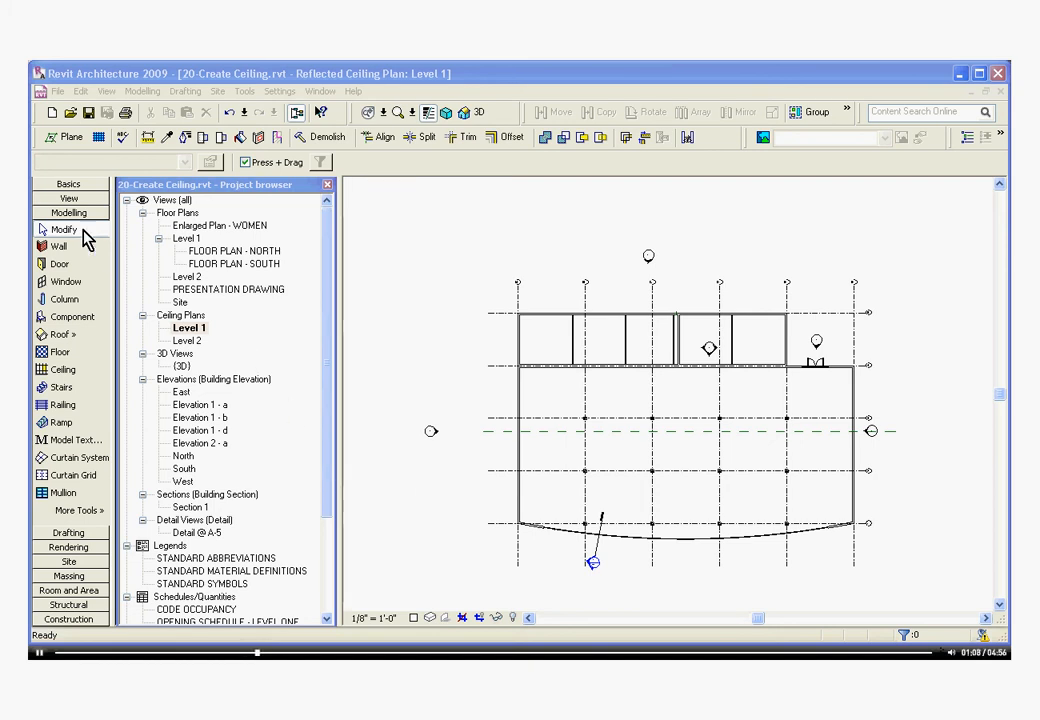
pyautogui.click(69, 187)
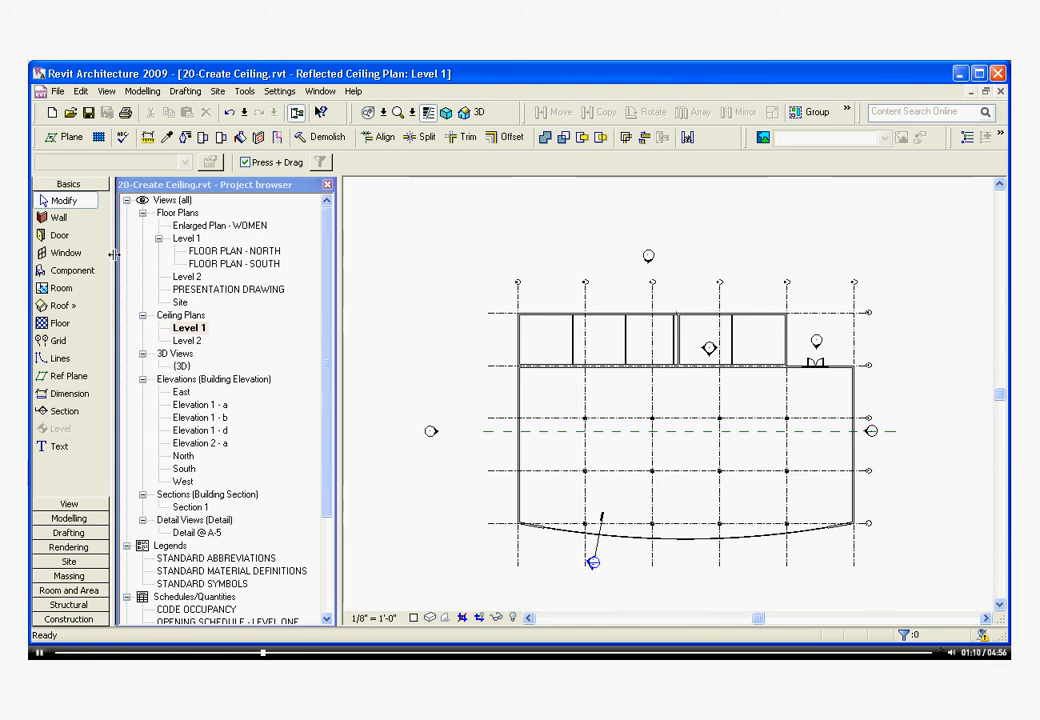
pyautogui.click(68, 549)
pyautogui.click(70, 186)
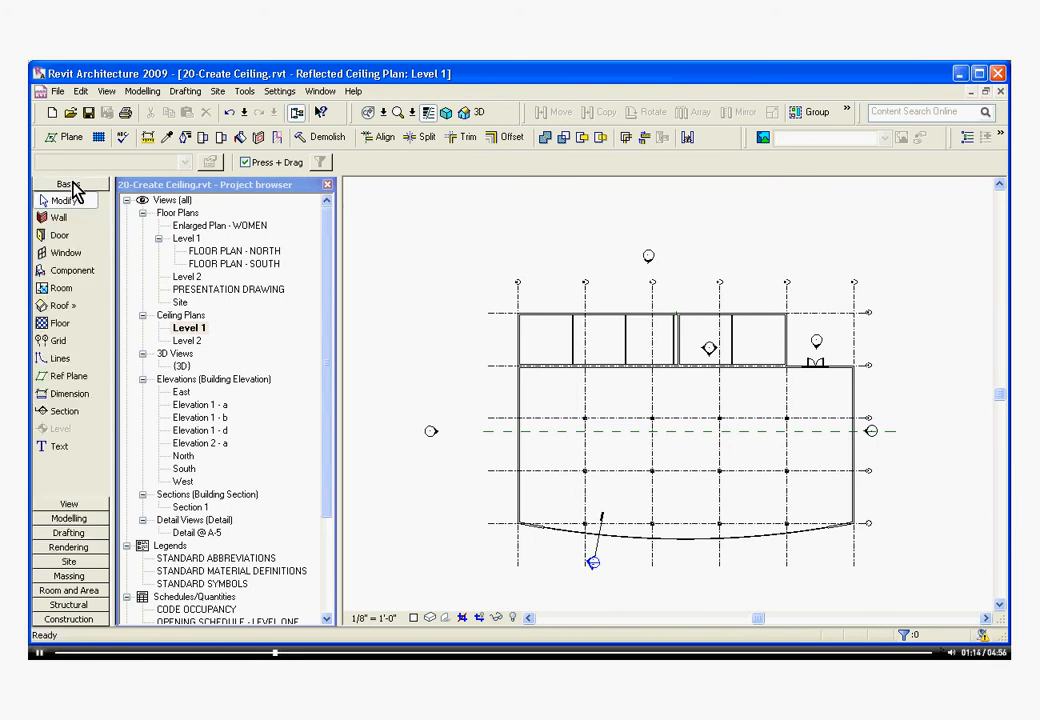
pyautogui.rightClick(83, 481)
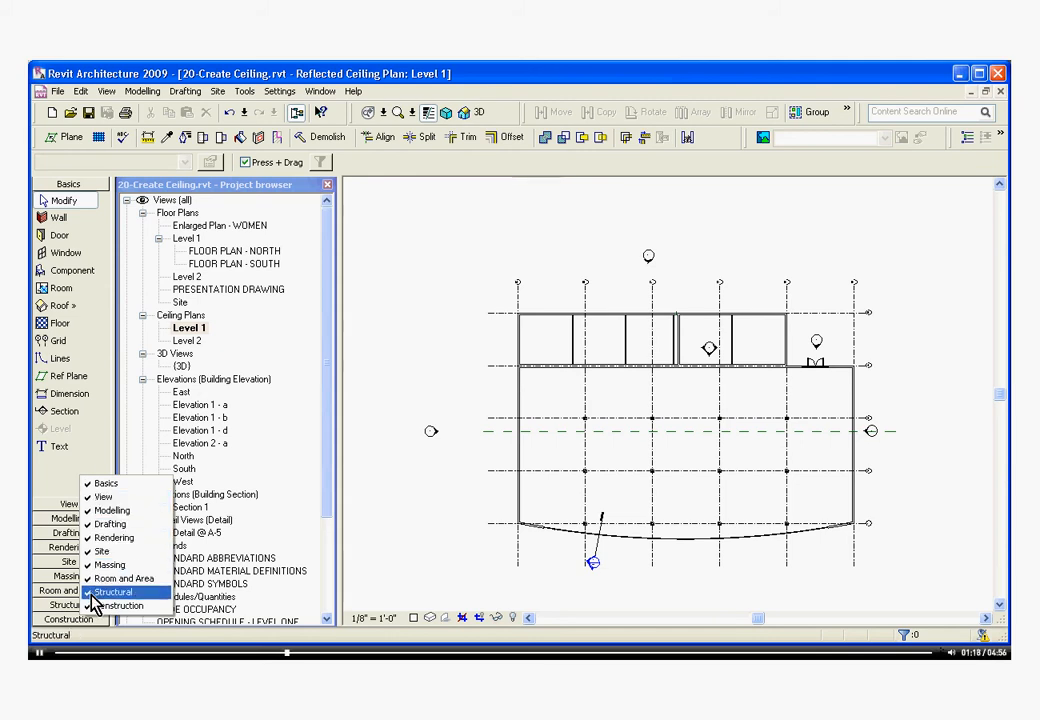
pyautogui.click(57, 497)
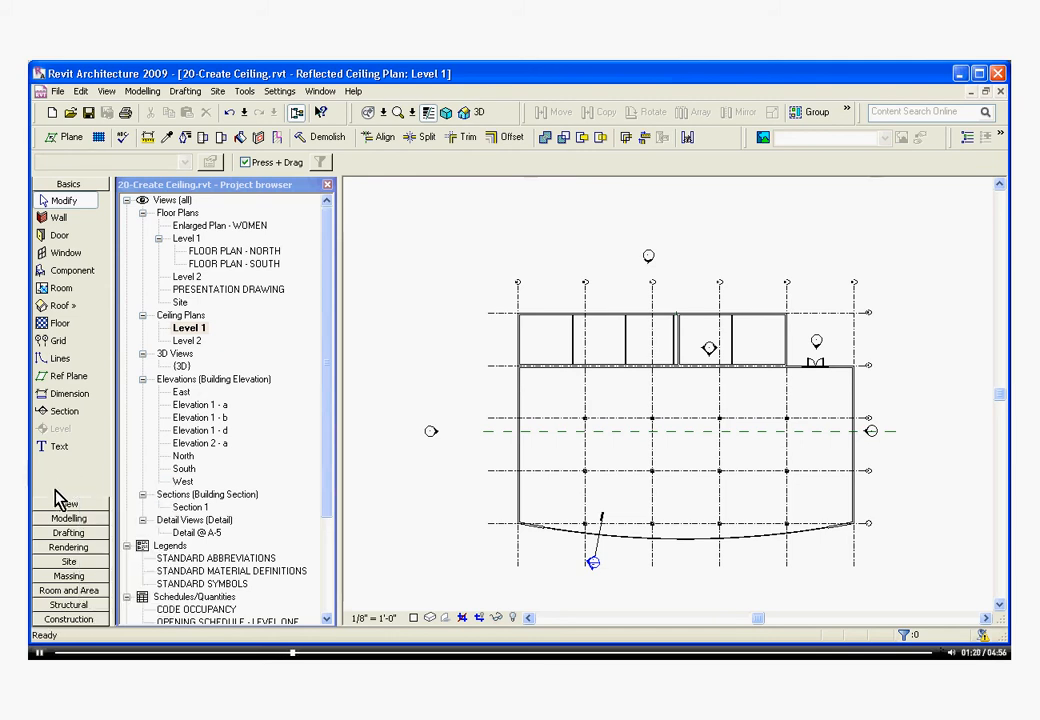
# - Place Compound Ceiling : 2' x 4' ACT System ceilings in the five enclosed rooms along the north side of the building
pyautogui.click(70, 518)
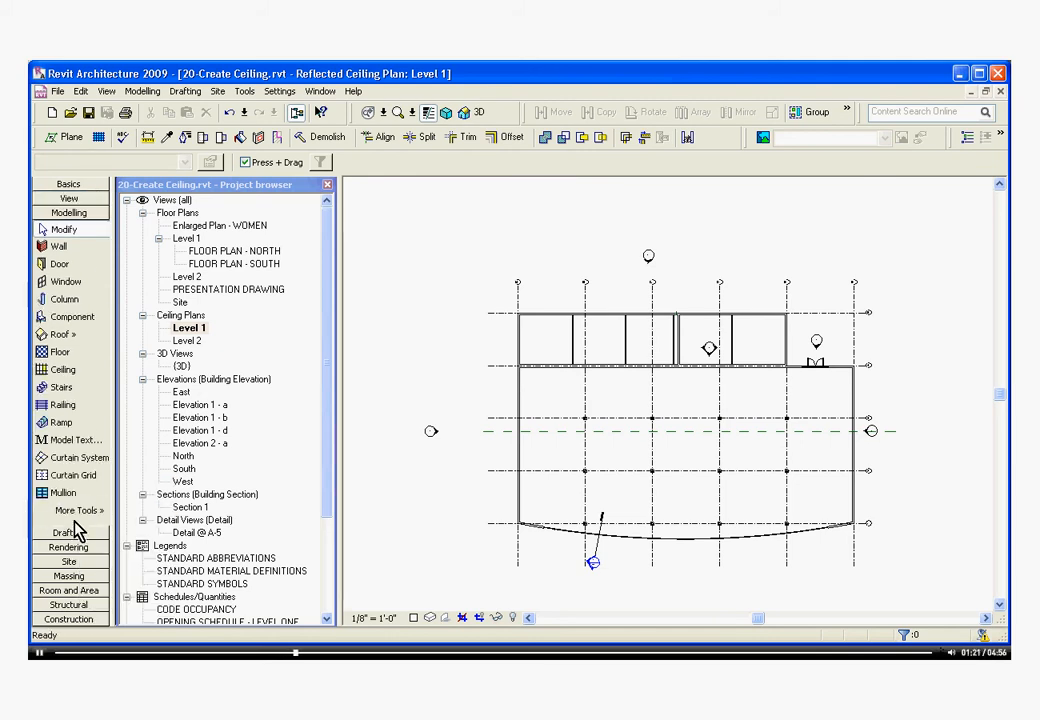
pyautogui.click(65, 374)
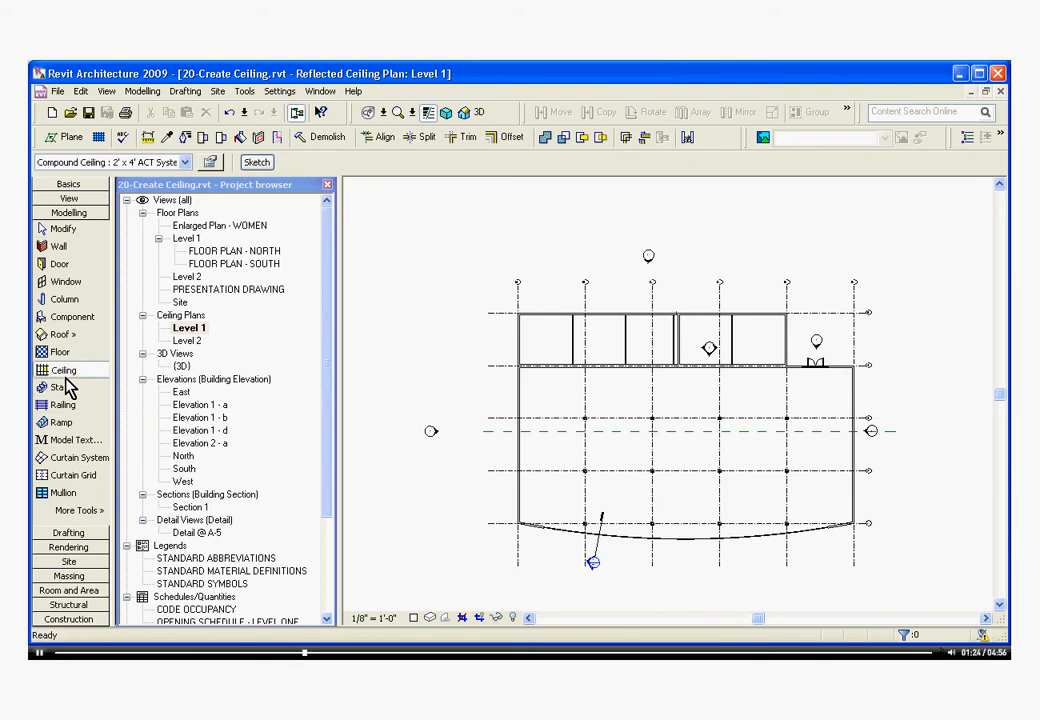
pyautogui.click(185, 163)
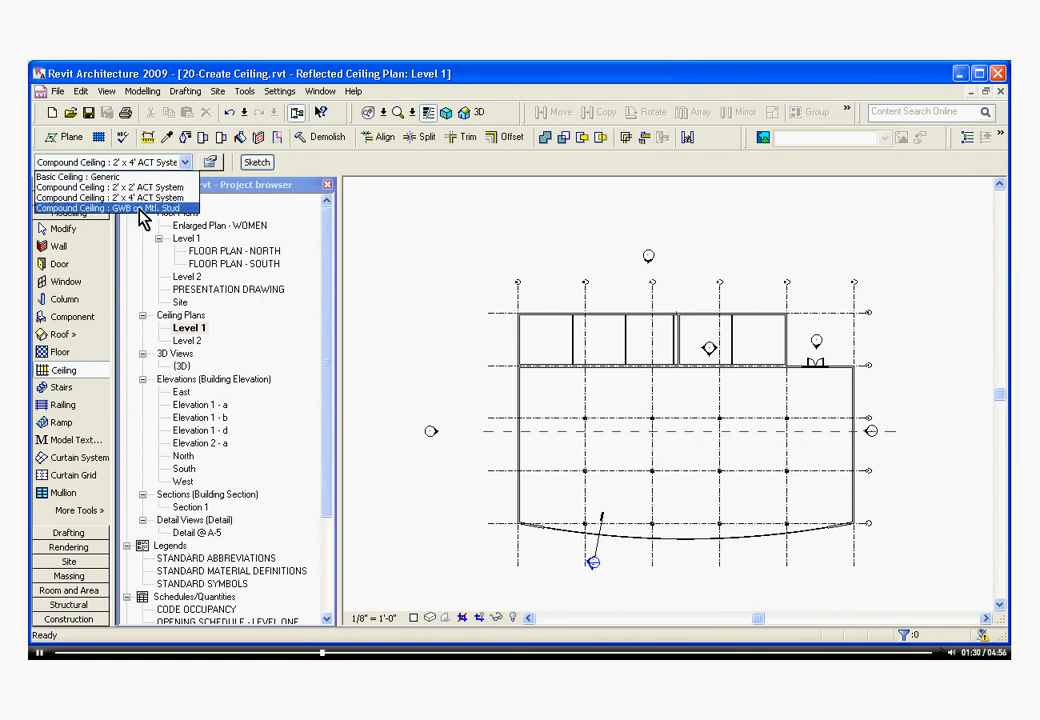
pyautogui.click(116, 162)
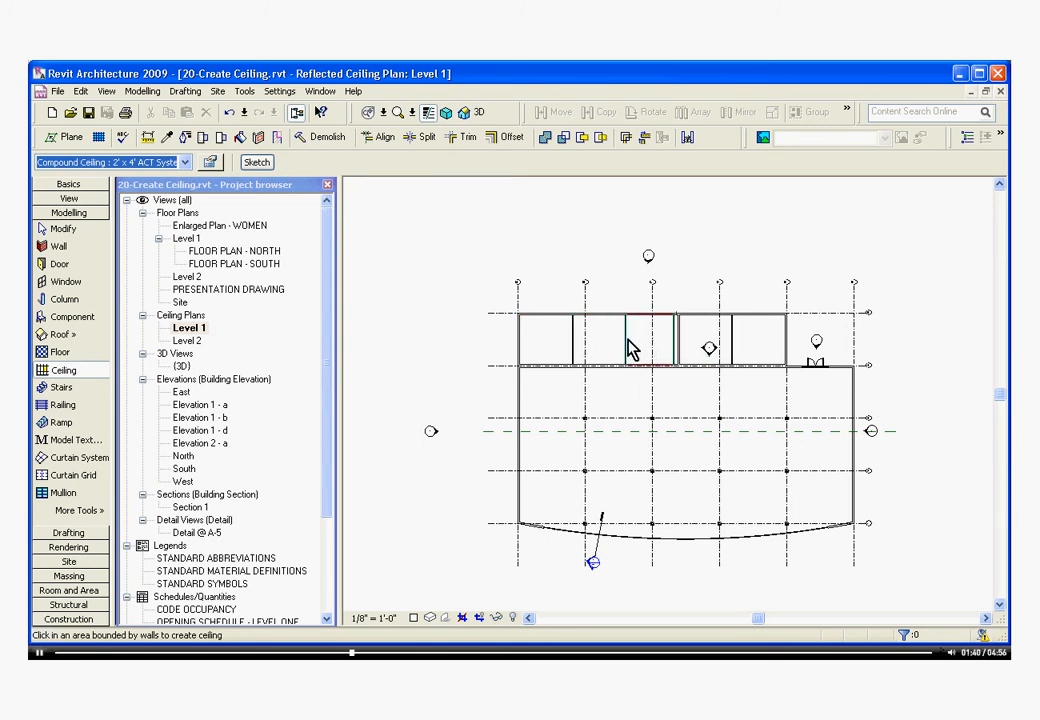
pyautogui.click(558, 349)
pyautogui.scroll(3, 558, 349)
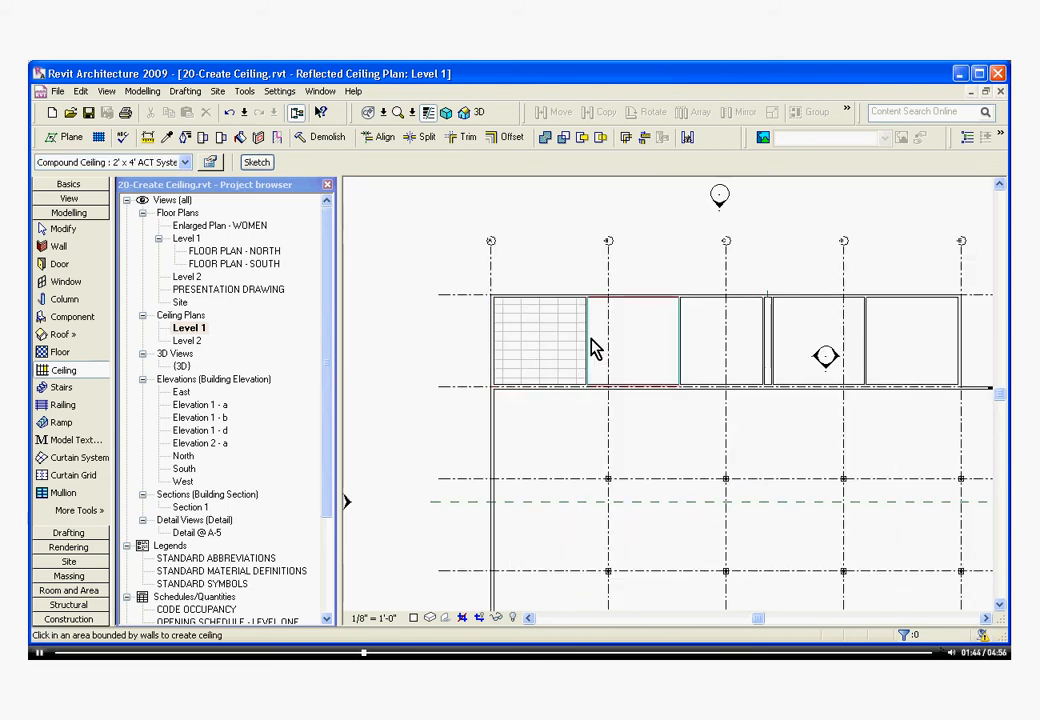
pyautogui.click(643, 350)
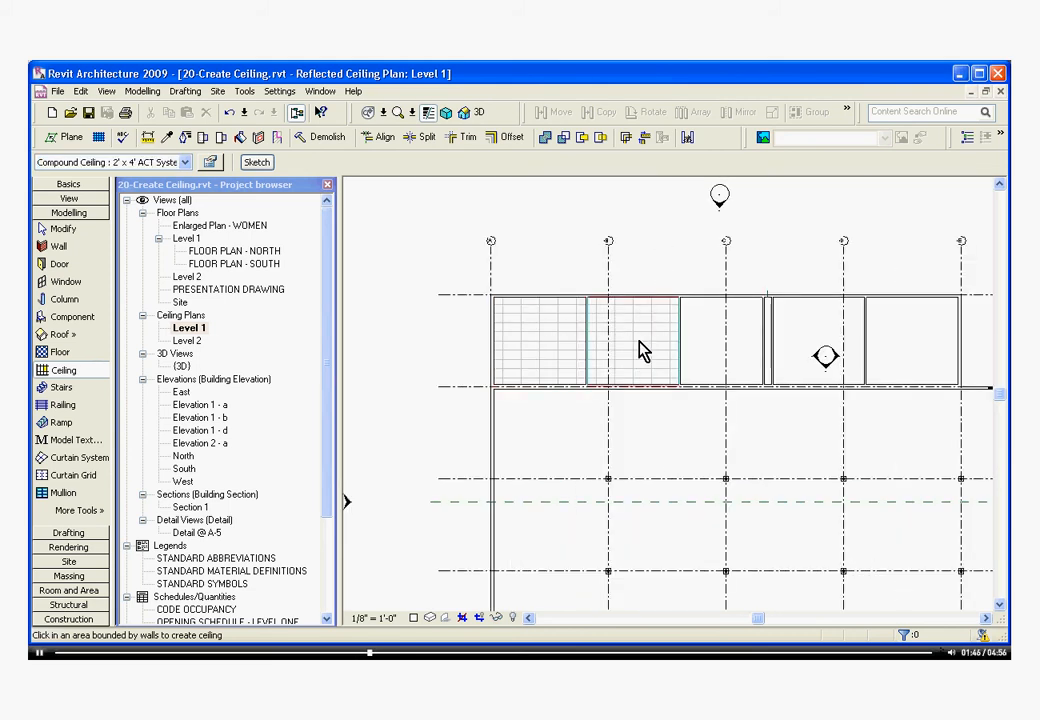
pyautogui.click(706, 350)
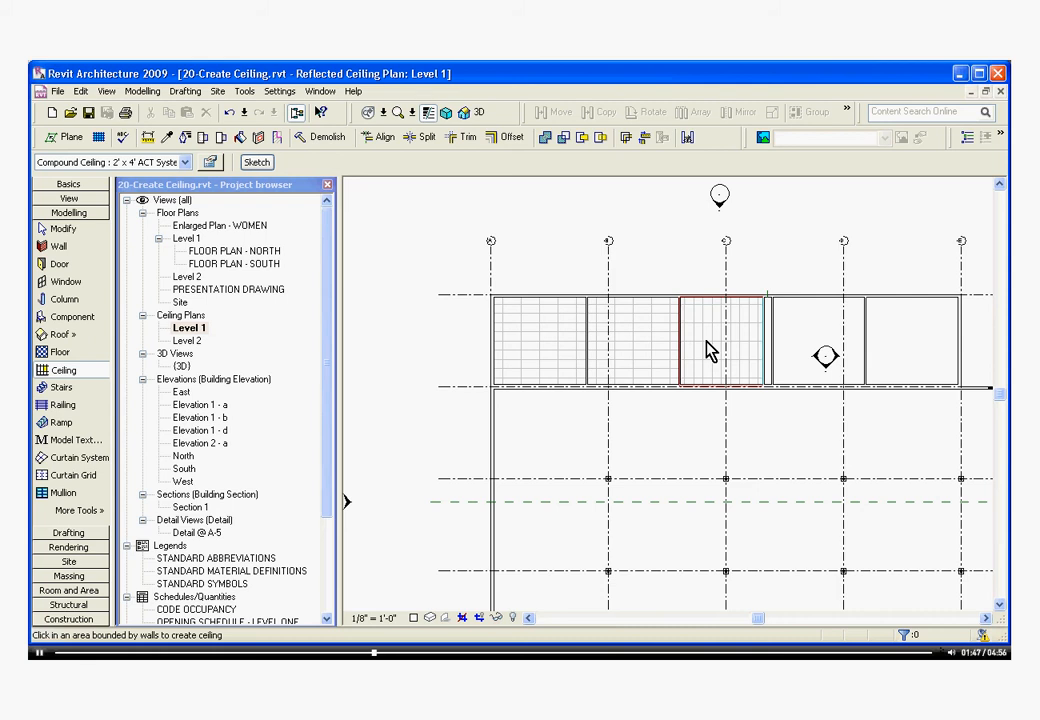
pyautogui.click(800, 345)
pyautogui.click(884, 355)
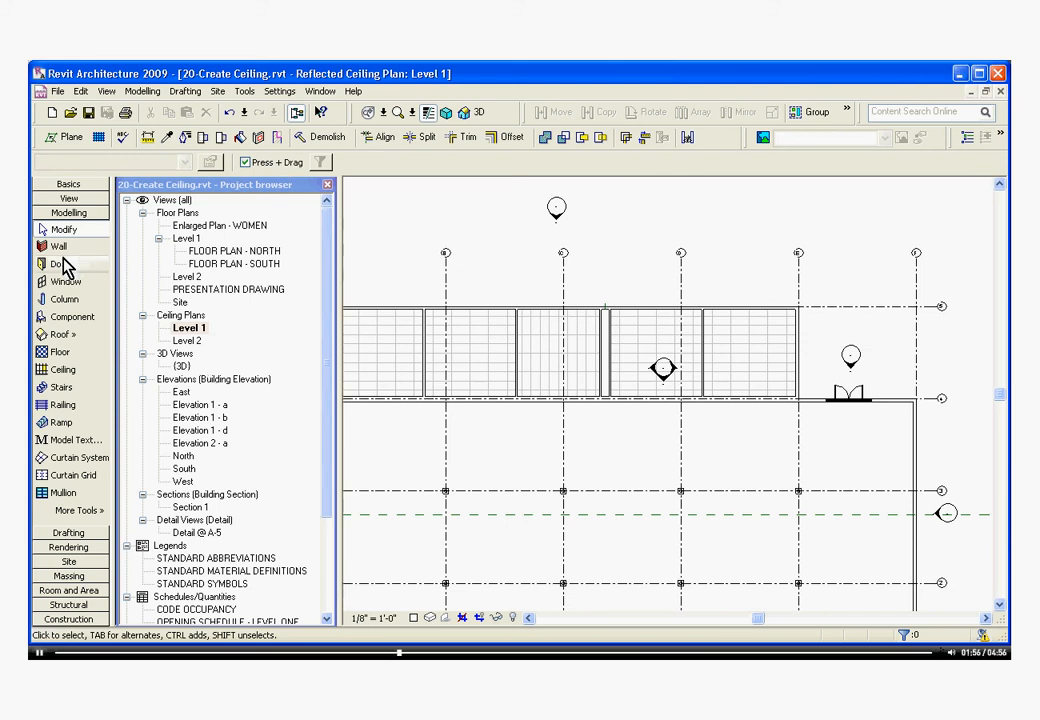
# - Place a 2' x 4' ACT System ceiling in the large open area south of the row of rooms
pyautogui.click(66, 370)
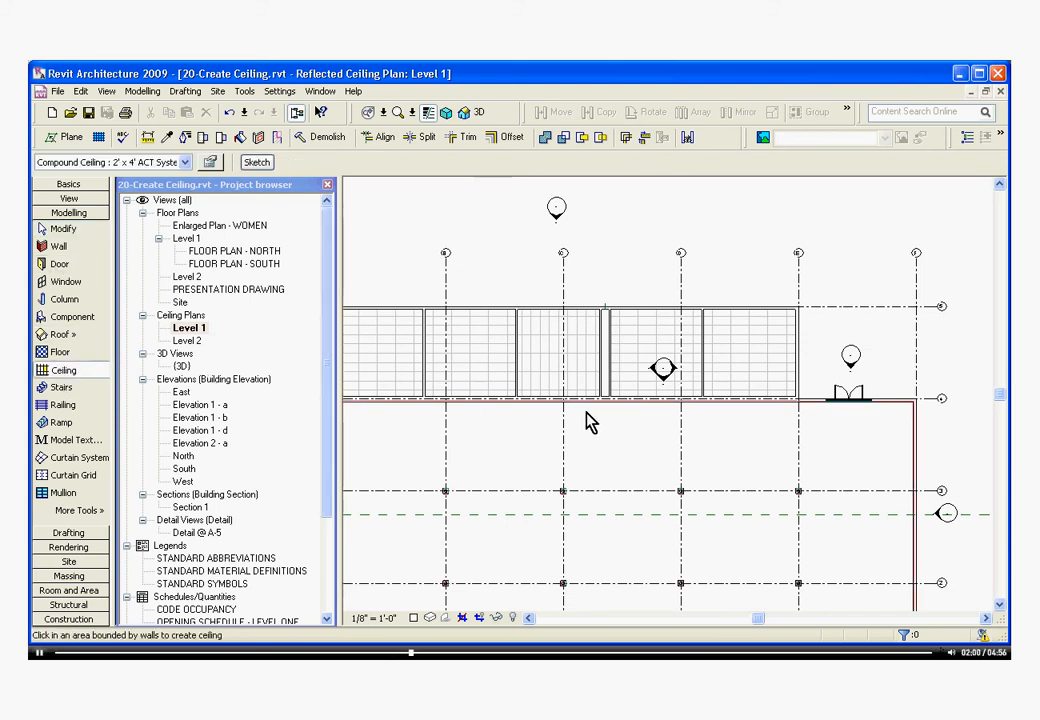
pyautogui.scroll(-4, 690, 380)
pyautogui.scroll(4, 680, 393)
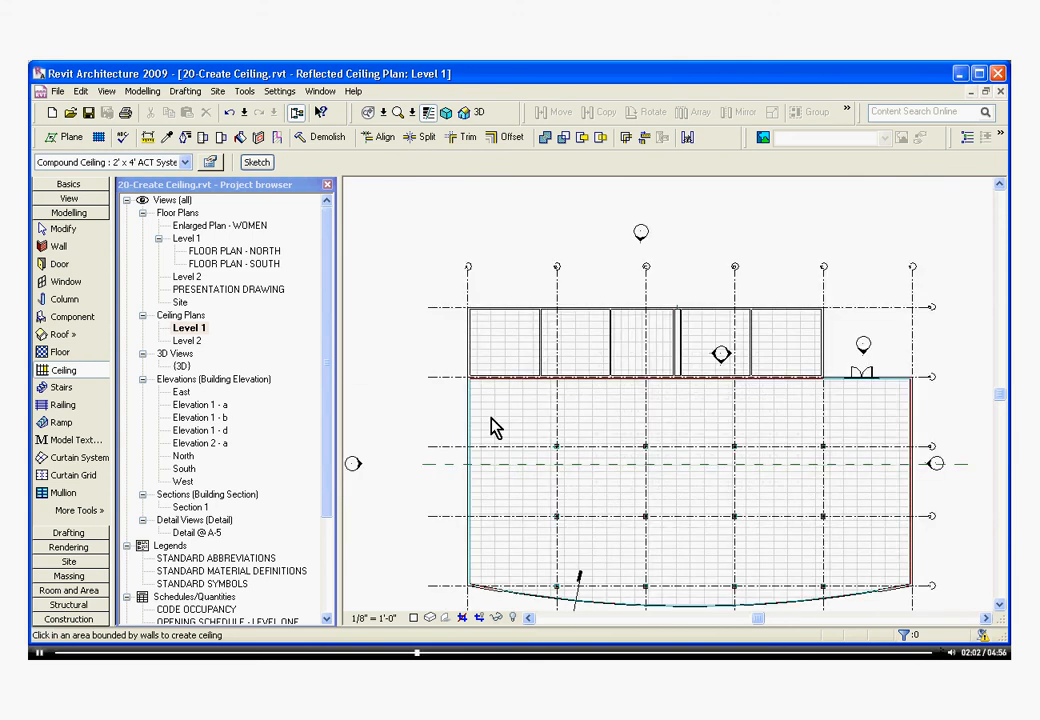
pyautogui.press('Escape')
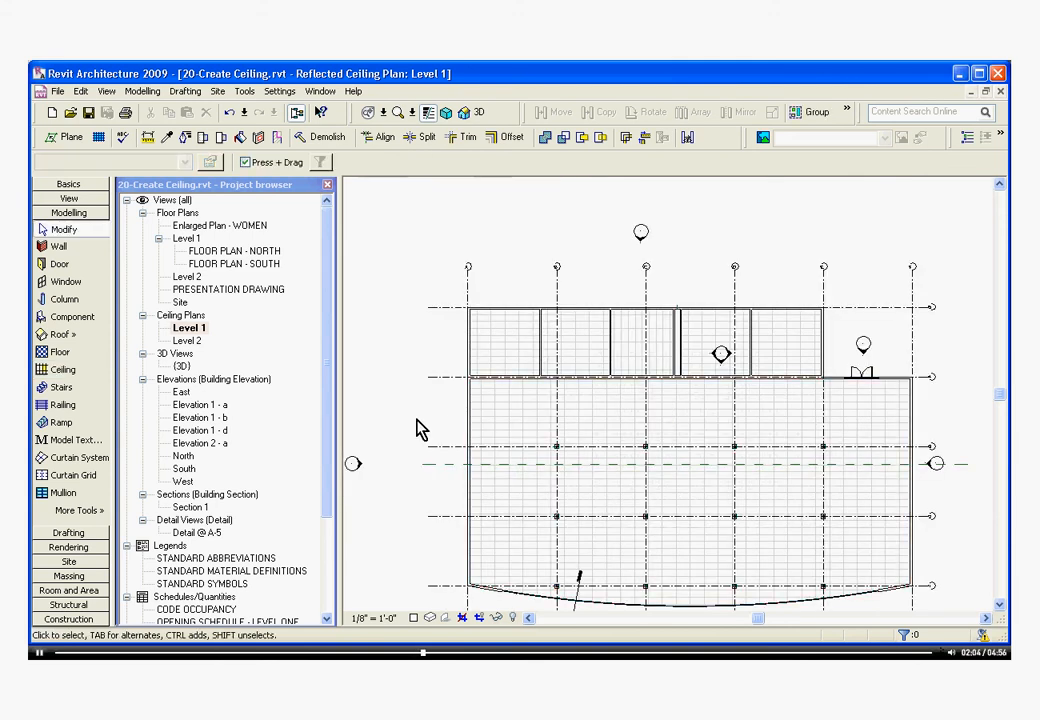
# - Examine the ceiling grids placed in the small rooms and the large open area
pyautogui.click(508, 425)
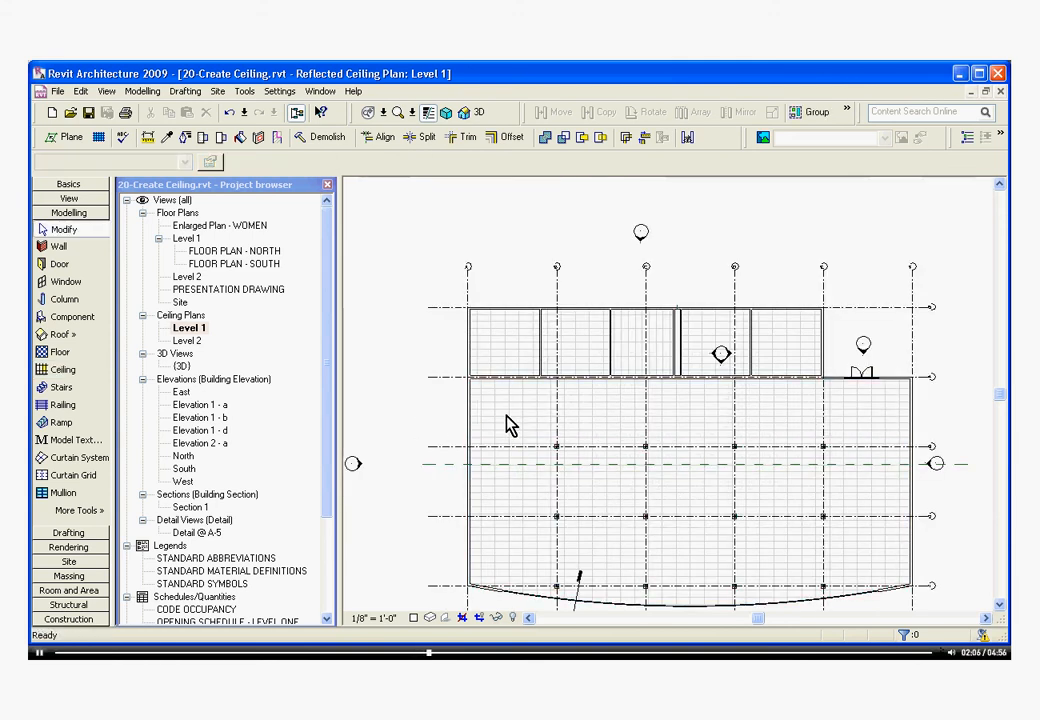
pyautogui.scroll(3, 485, 397)
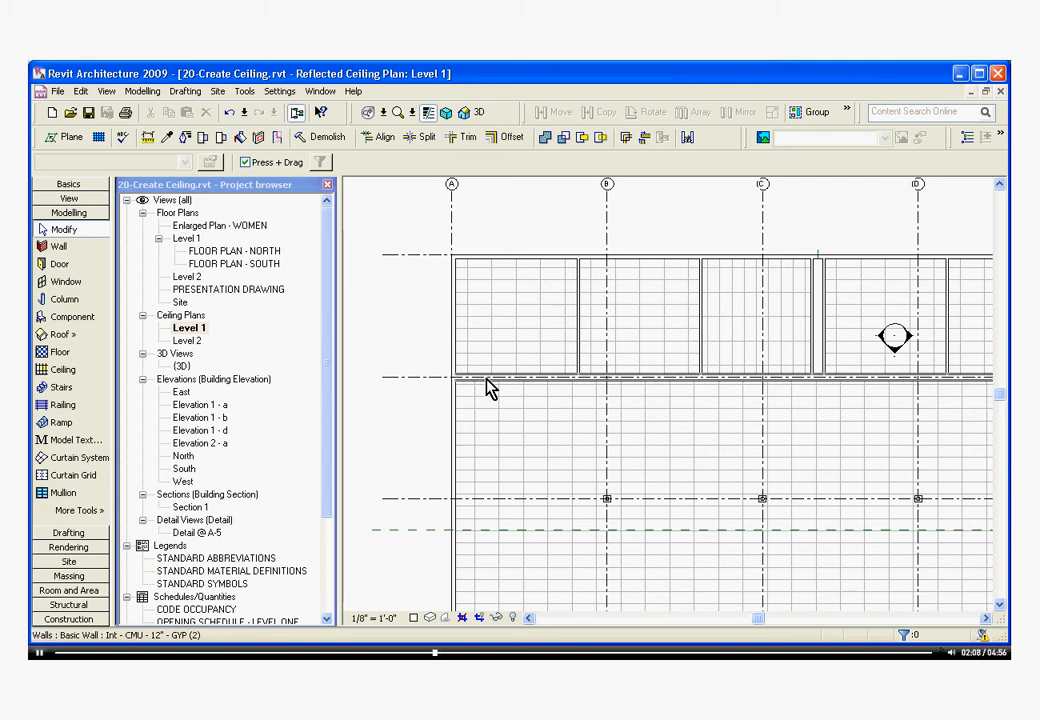
pyautogui.scroll(-3, 488, 380)
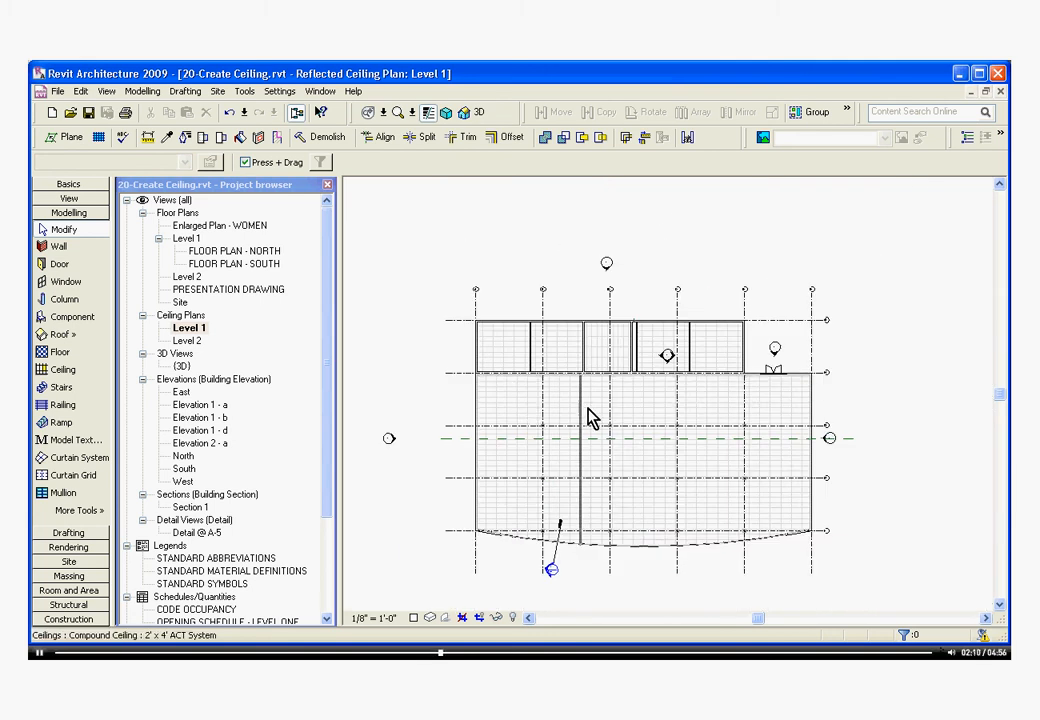
pyautogui.scroll(2, 596, 418)
pyautogui.scroll(-2, 640, 398)
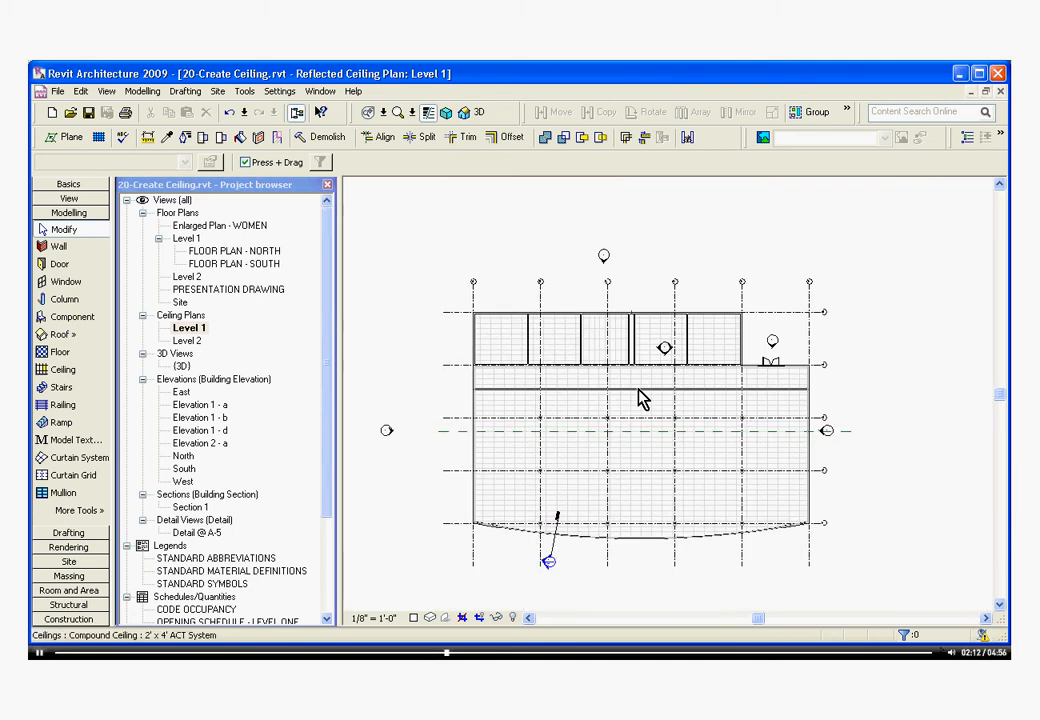
pyautogui.scroll(2, 622, 374)
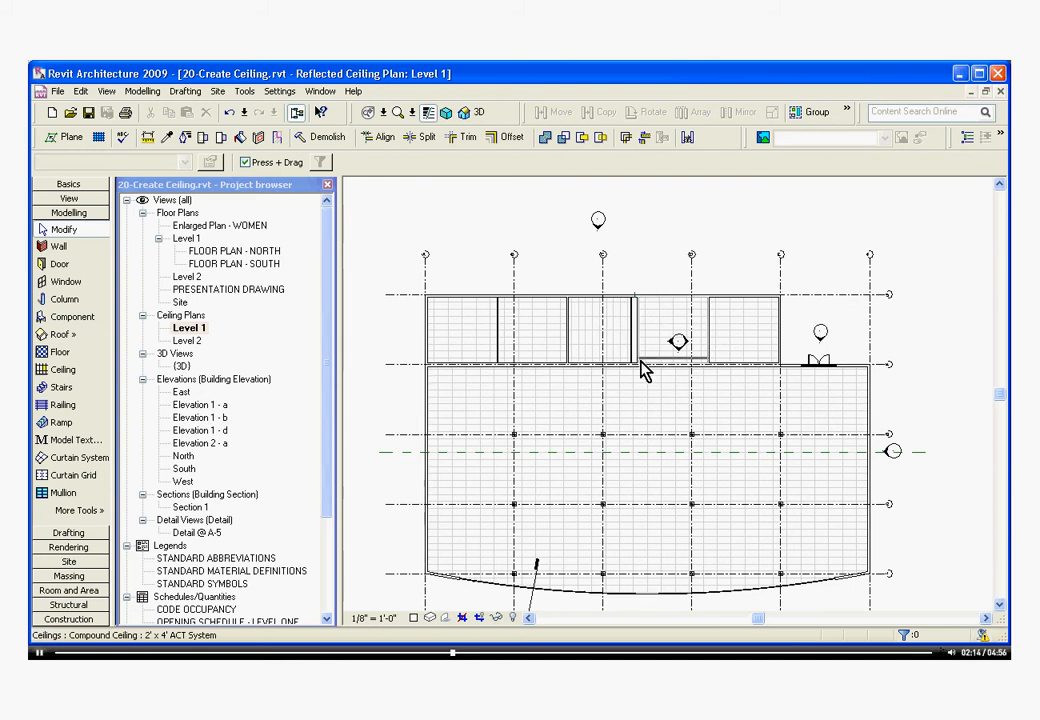
pyautogui.scroll(-3, 630, 375)
pyautogui.scroll(1, 757, 460)
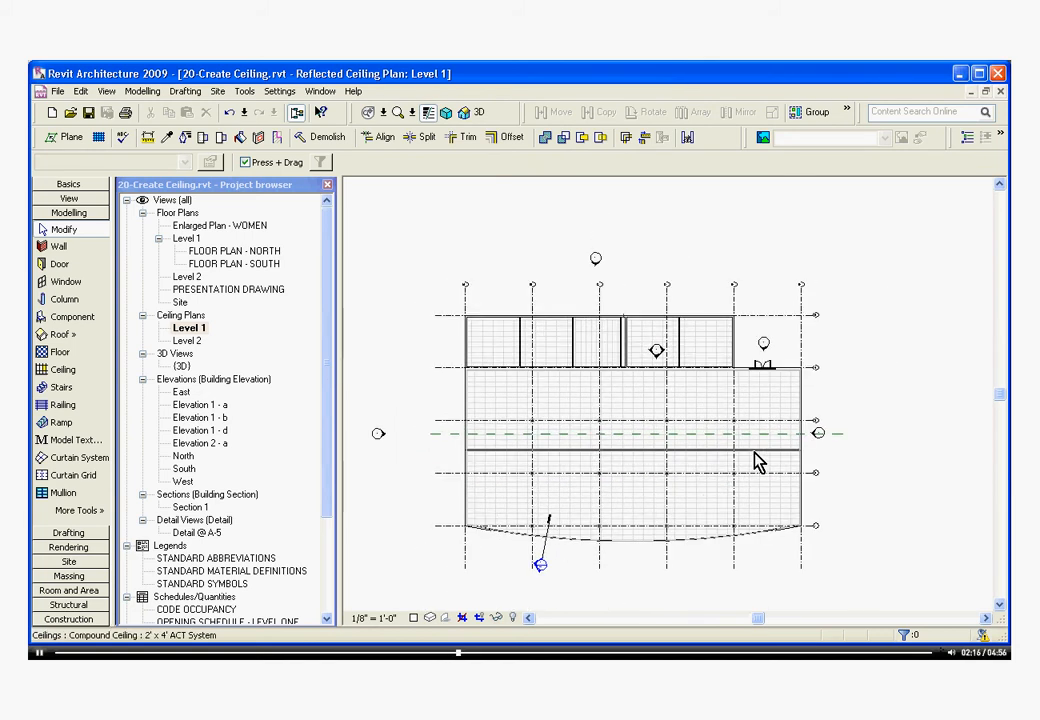
pyautogui.scroll(2, 762, 483)
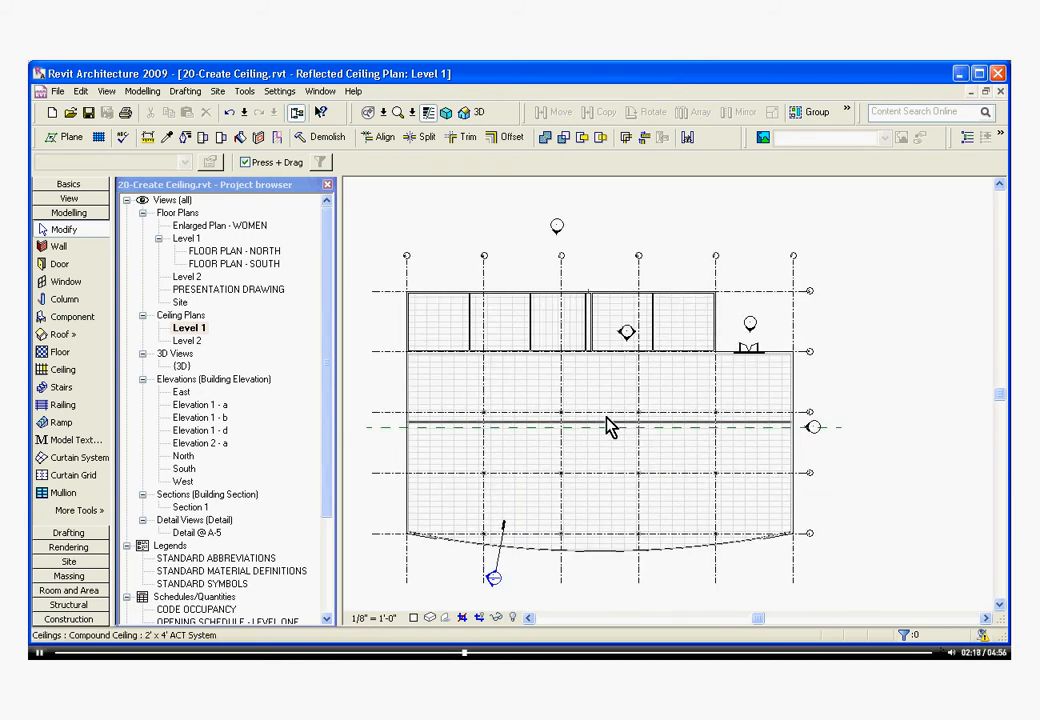
# - Filter a selection of the large open area down to Ceilings only and change that ceiling to Compound Ceiling : 2' x 2' ACT System
pyautogui.moveTo(368, 331); pyautogui.dragTo(859, 592)
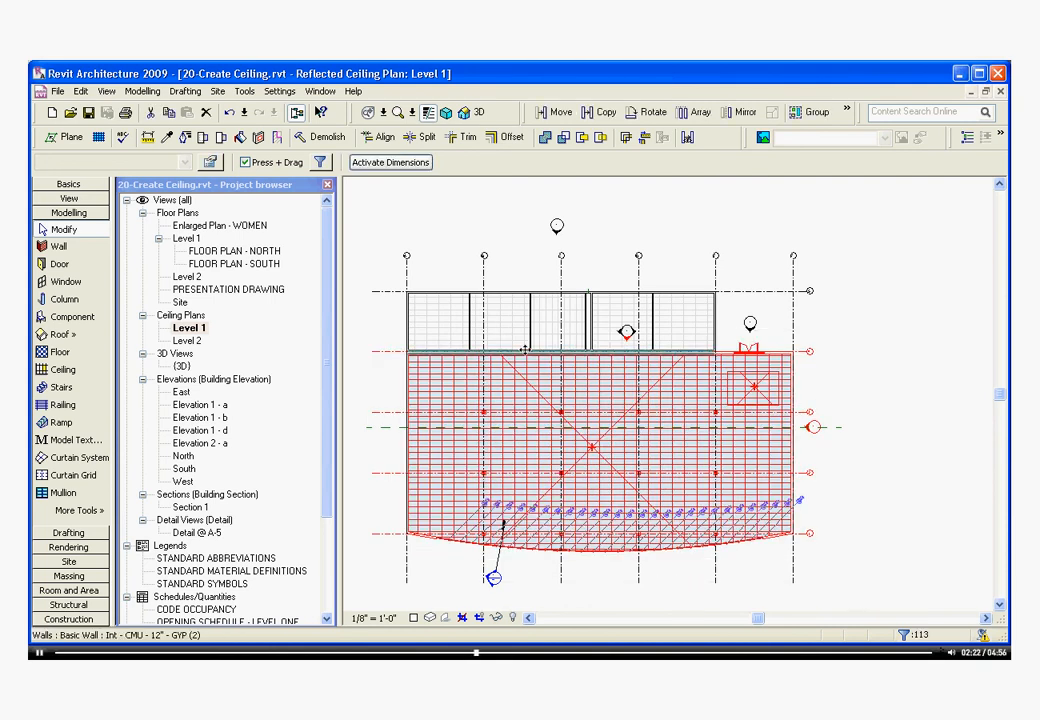
pyautogui.click(320, 164)
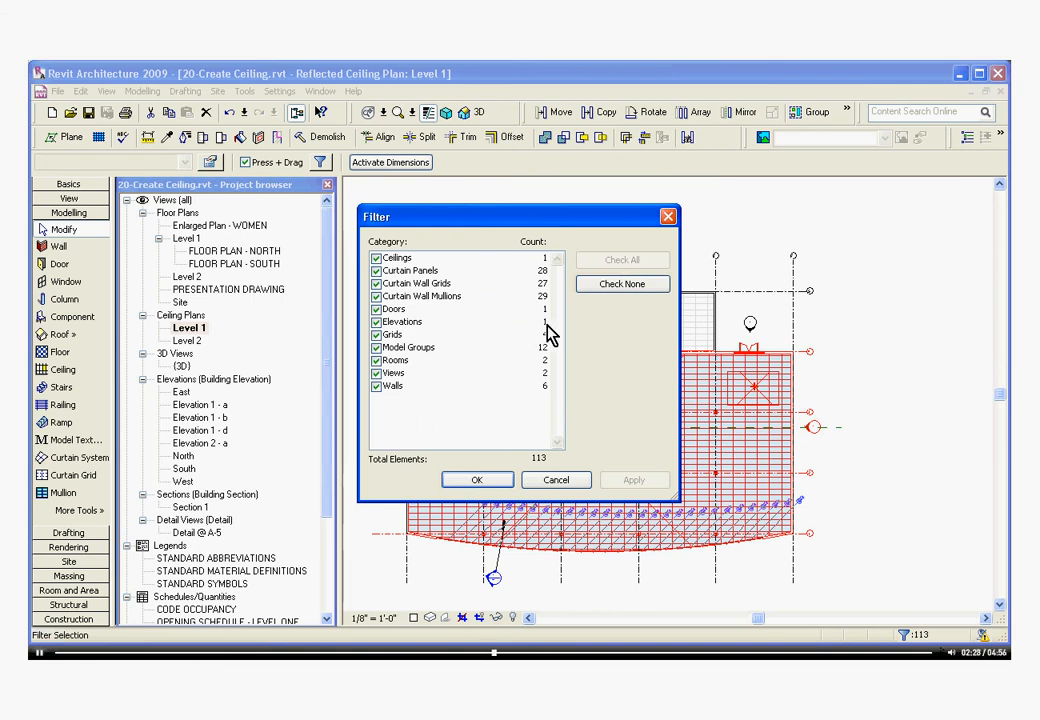
pyautogui.click(604, 290)
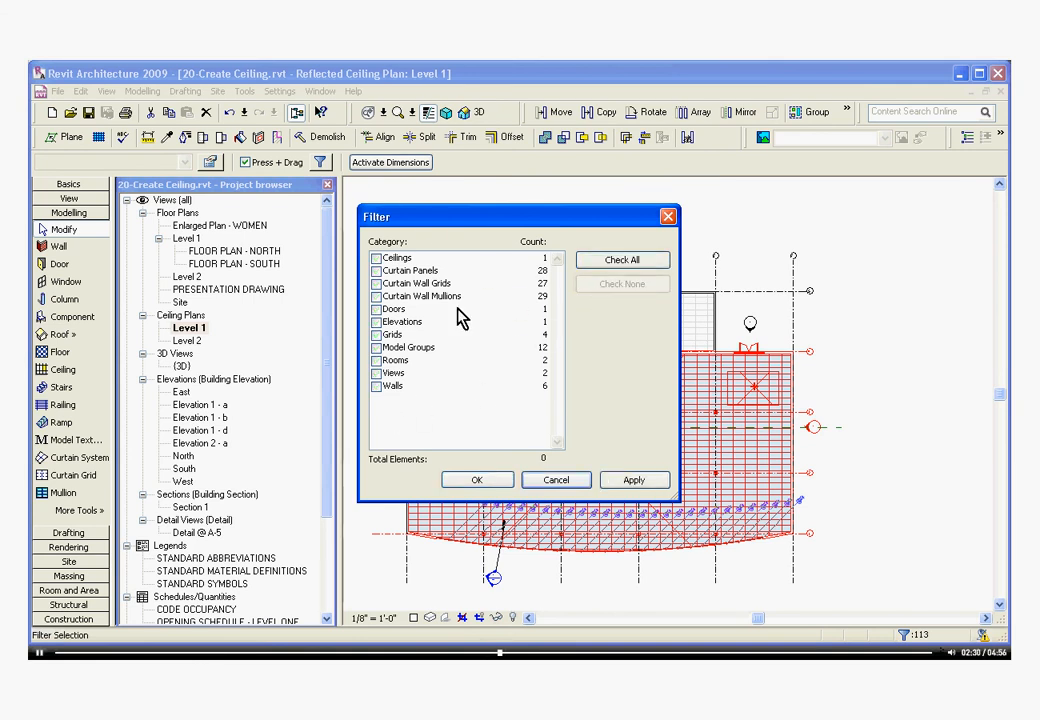
pyautogui.click(376, 258)
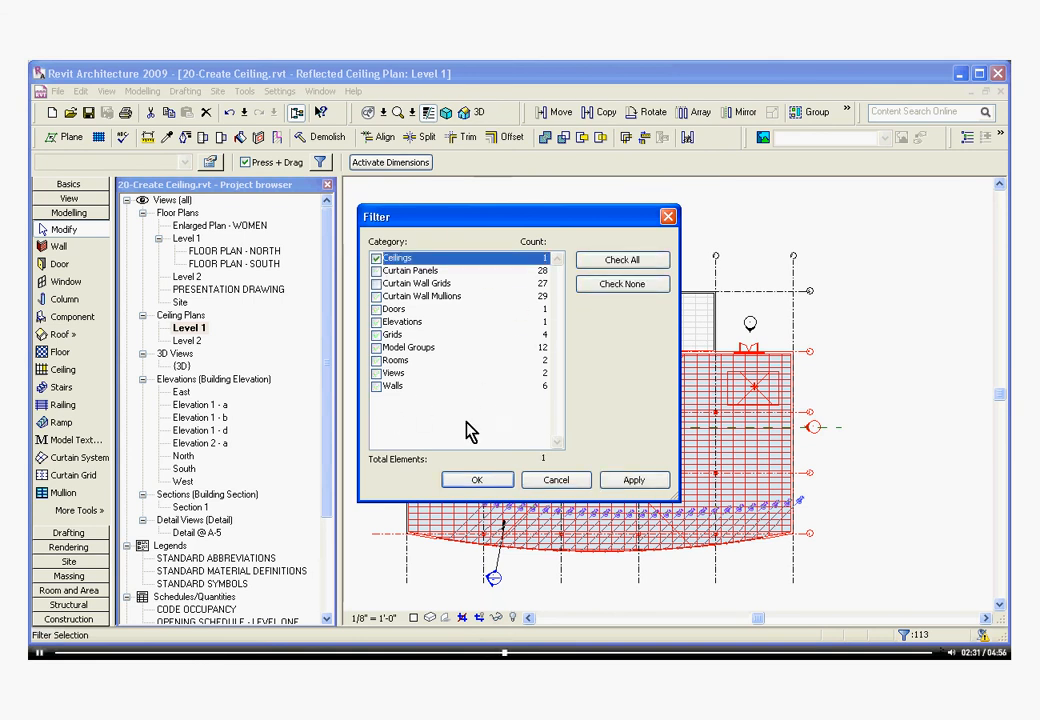
pyautogui.click(477, 480)
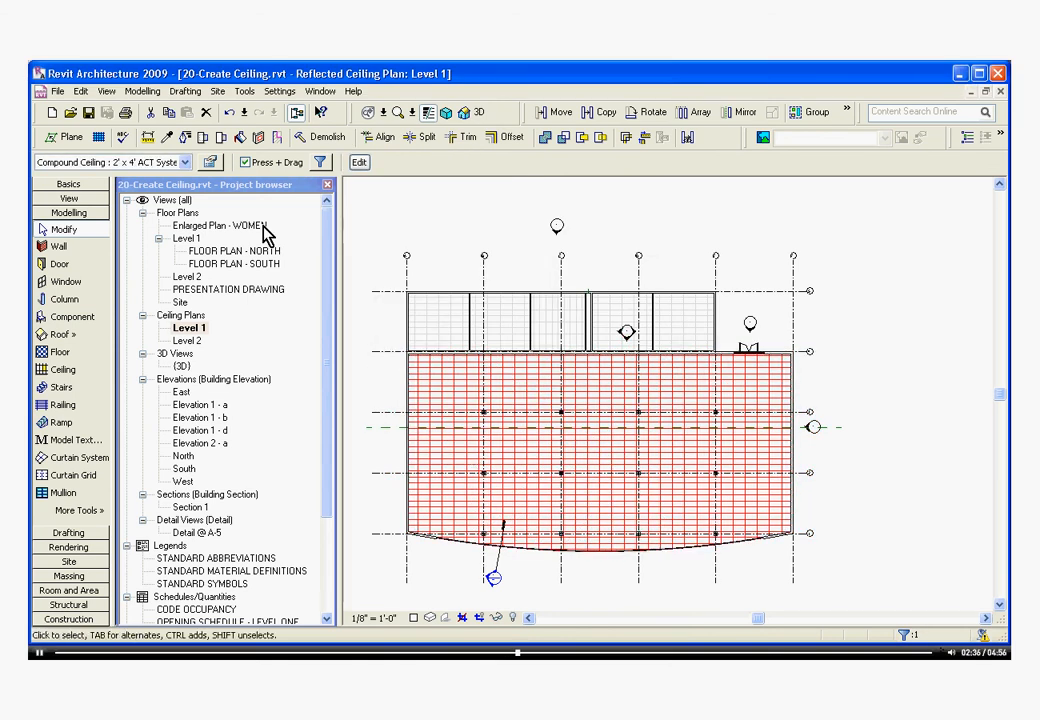
pyautogui.click(183, 163)
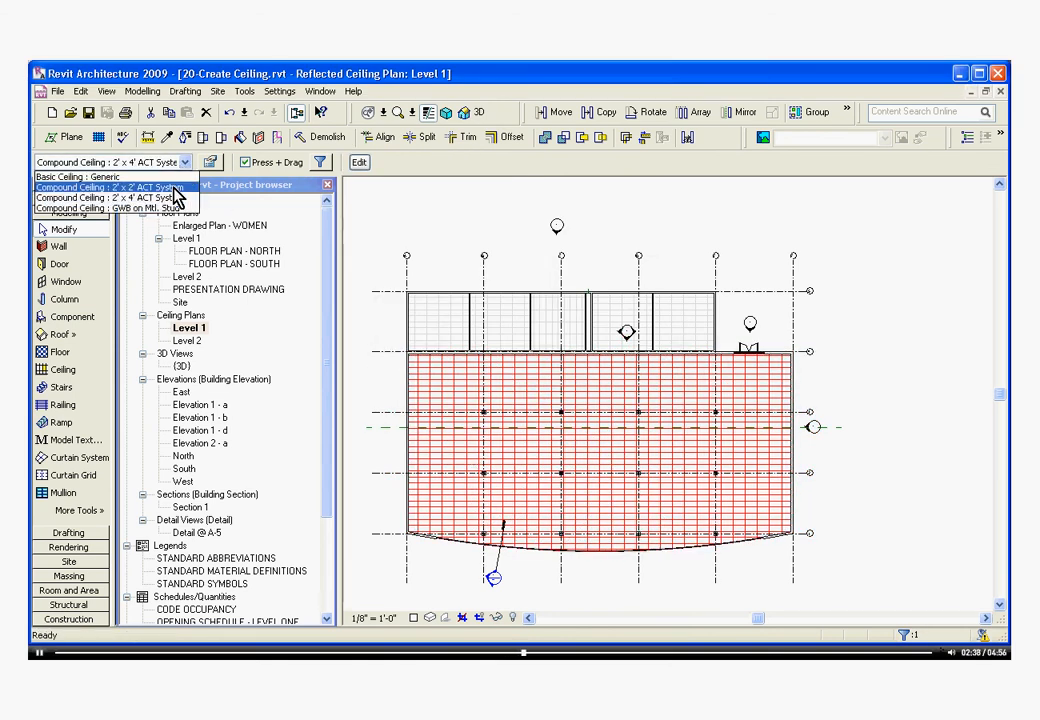
pyautogui.click(140, 187)
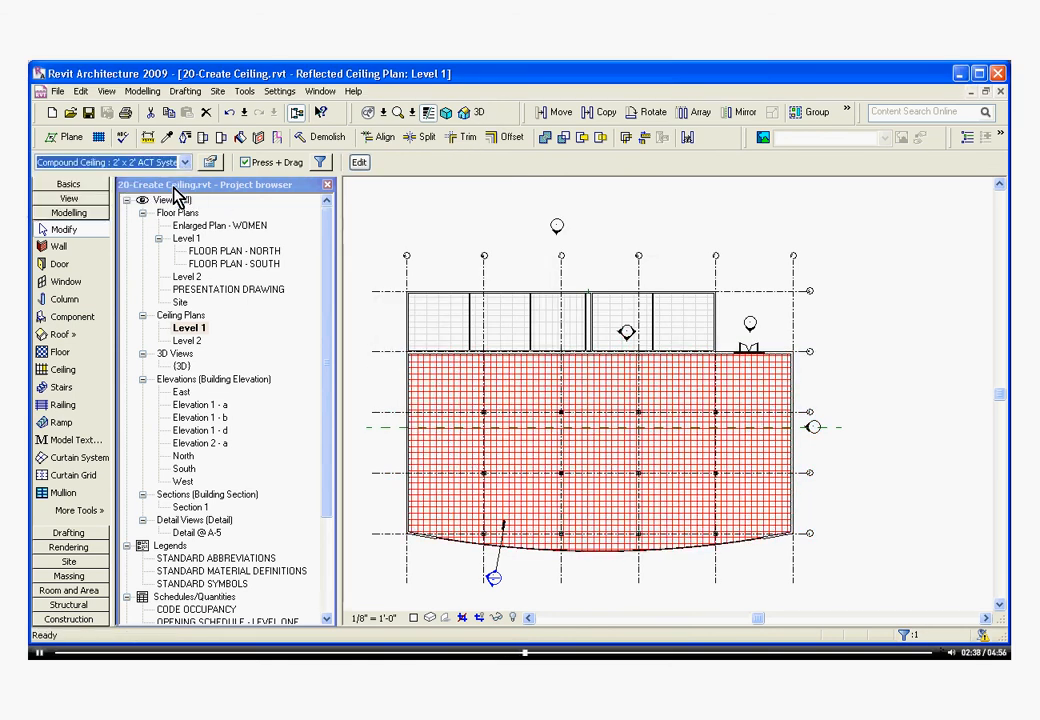
pyautogui.click(376, 338)
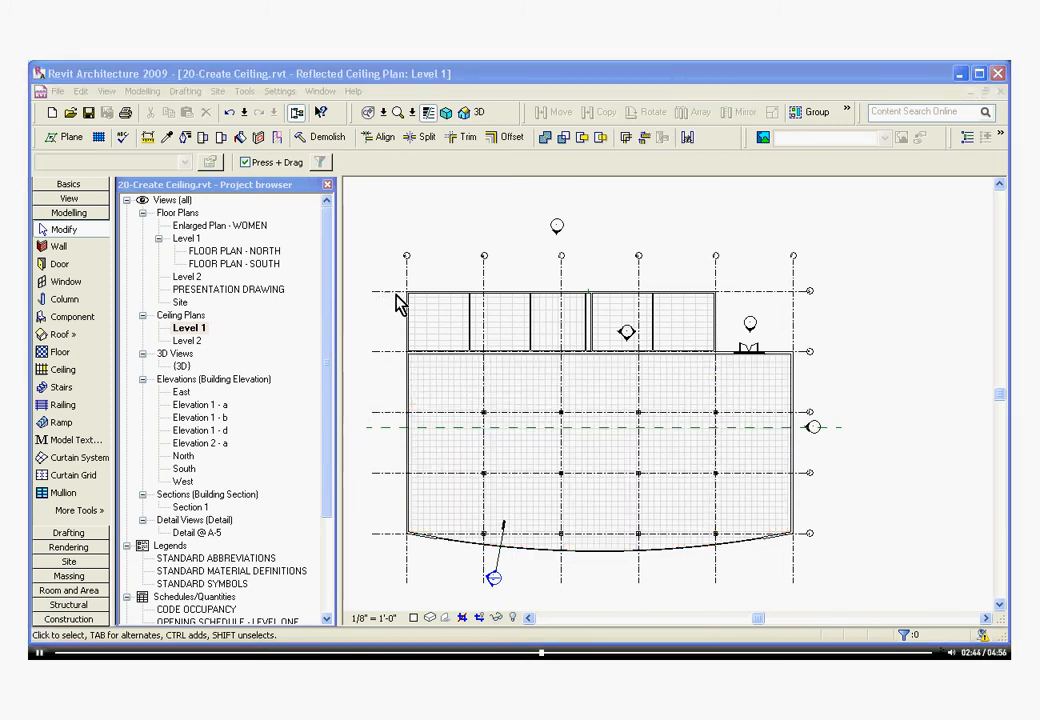
# - Select a single ceiling grid line in the westernmost room of the north row
pyautogui.scroll(4, 480, 385)
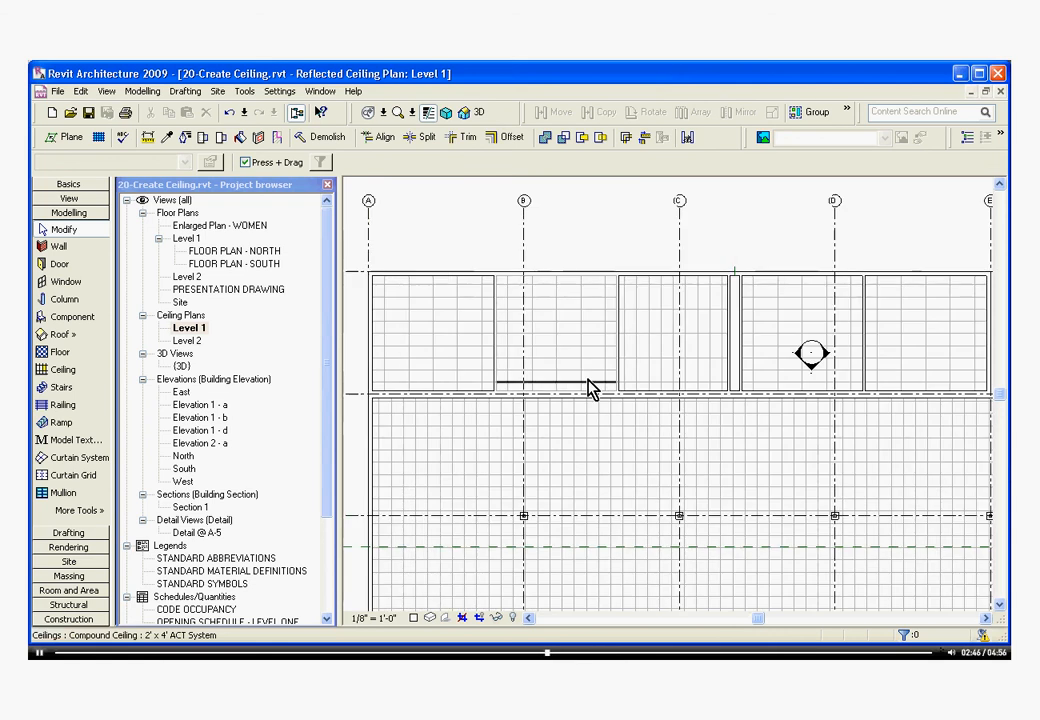
pyautogui.scroll(-3, 589, 383)
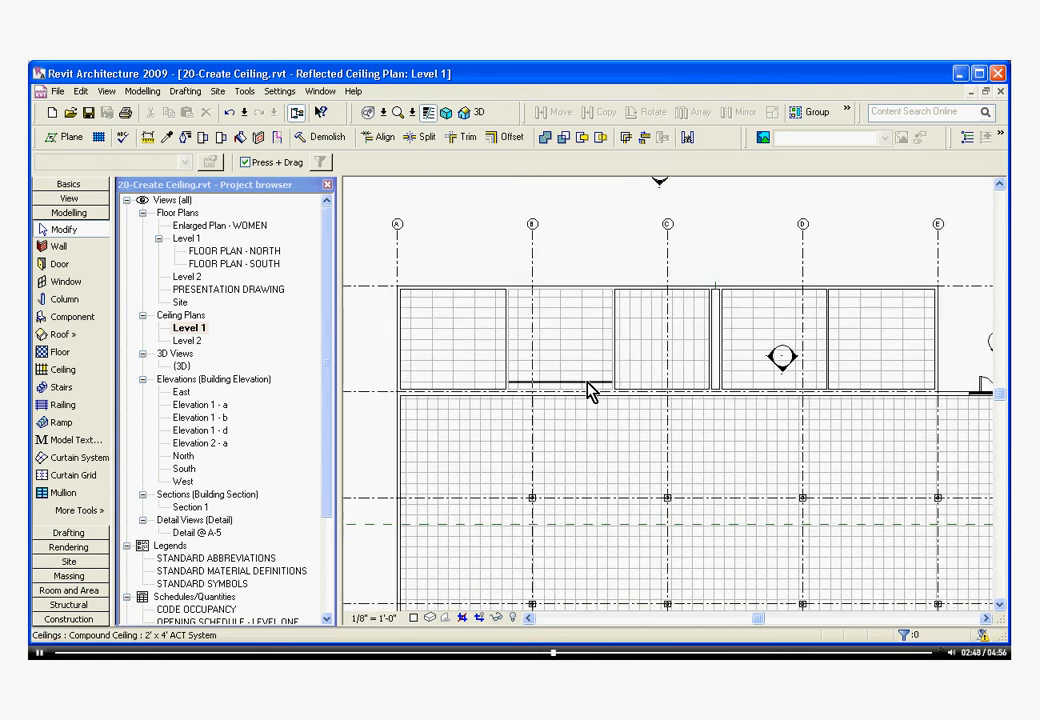
pyautogui.scroll(3, 472, 372)
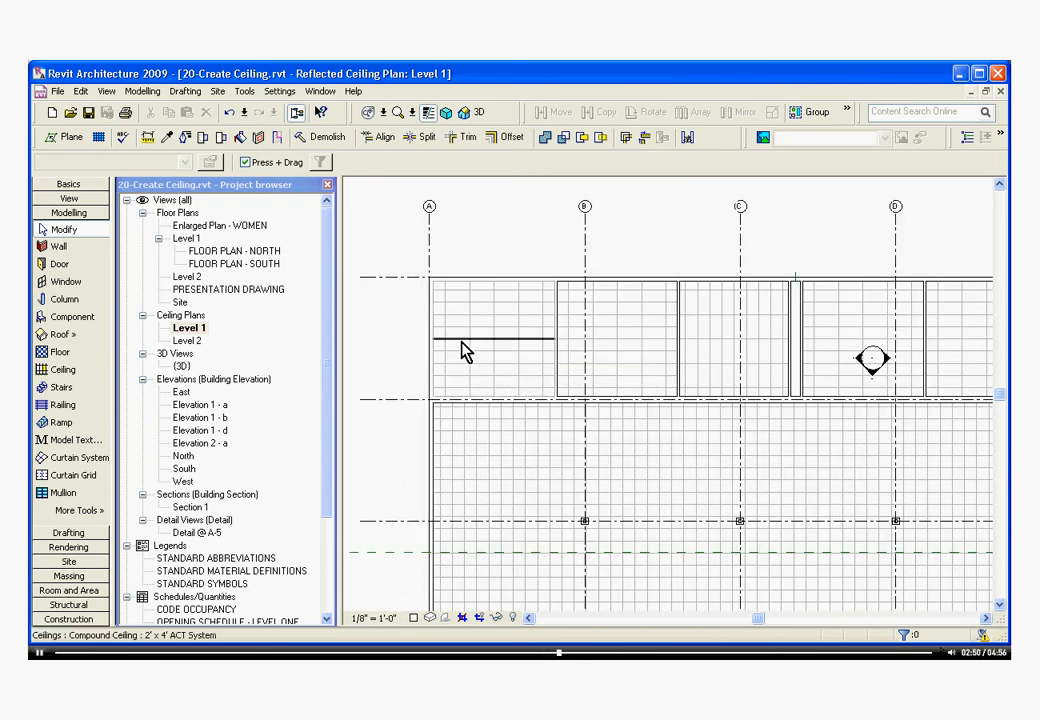
pyautogui.click(472, 352)
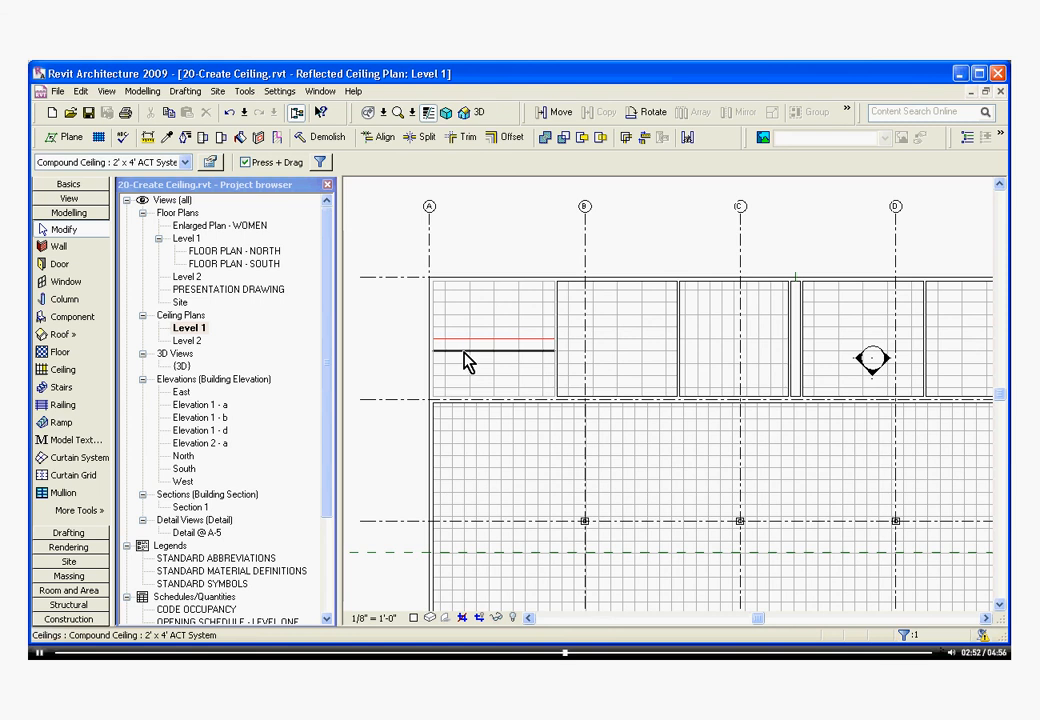
pyautogui.scroll(3, 453, 343)
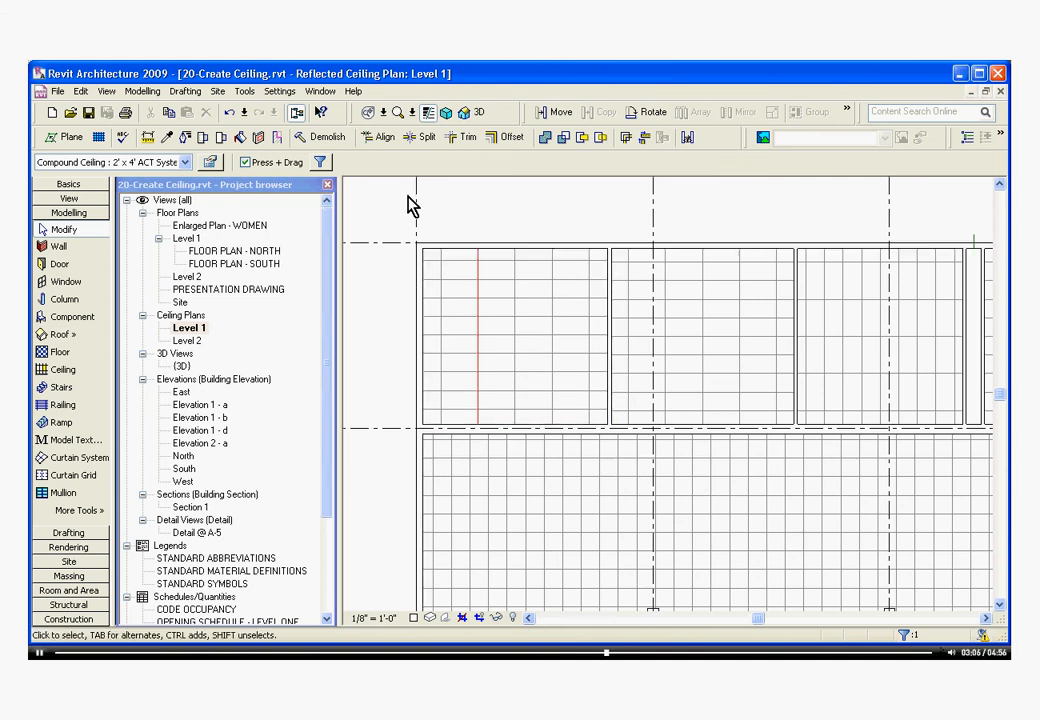
# - Align a vertical grid line of the westernmost north room's ceiling with a vertical grid line of the large open area's ceiling
pyautogui.click(374, 140)
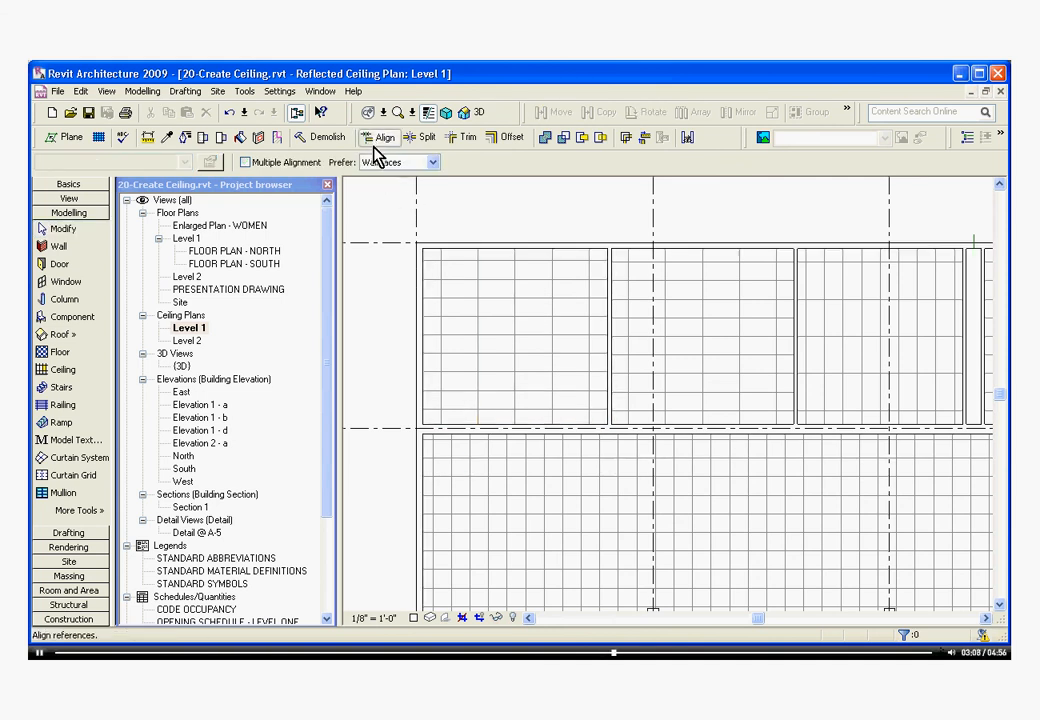
pyautogui.click(506, 452)
pyautogui.scroll(3, 506, 455)
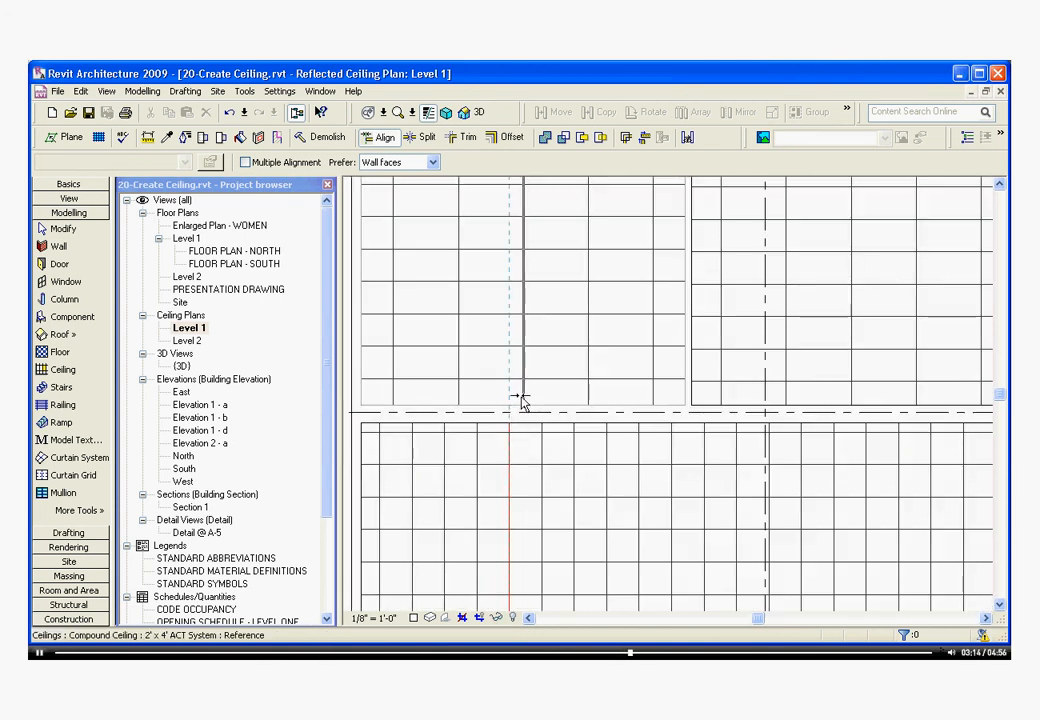
pyautogui.click(521, 399)
pyautogui.scroll(-3, 522, 400)
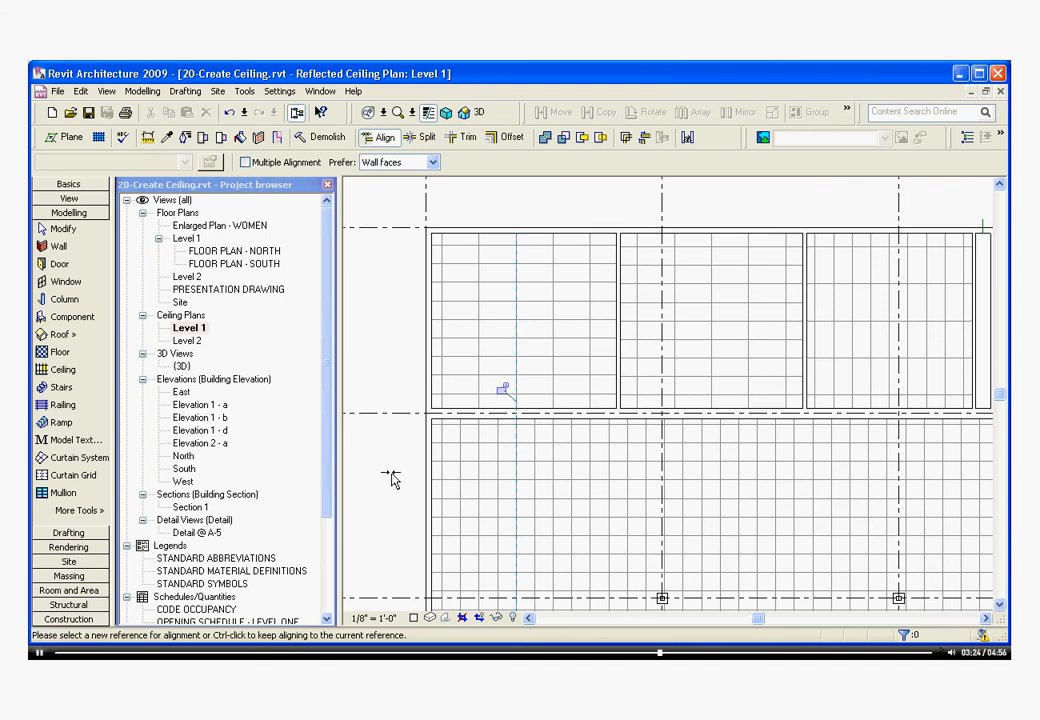
pyautogui.press('Escape')
pyautogui.press('Escape')
pyautogui.scroll(-1, 434, 470)
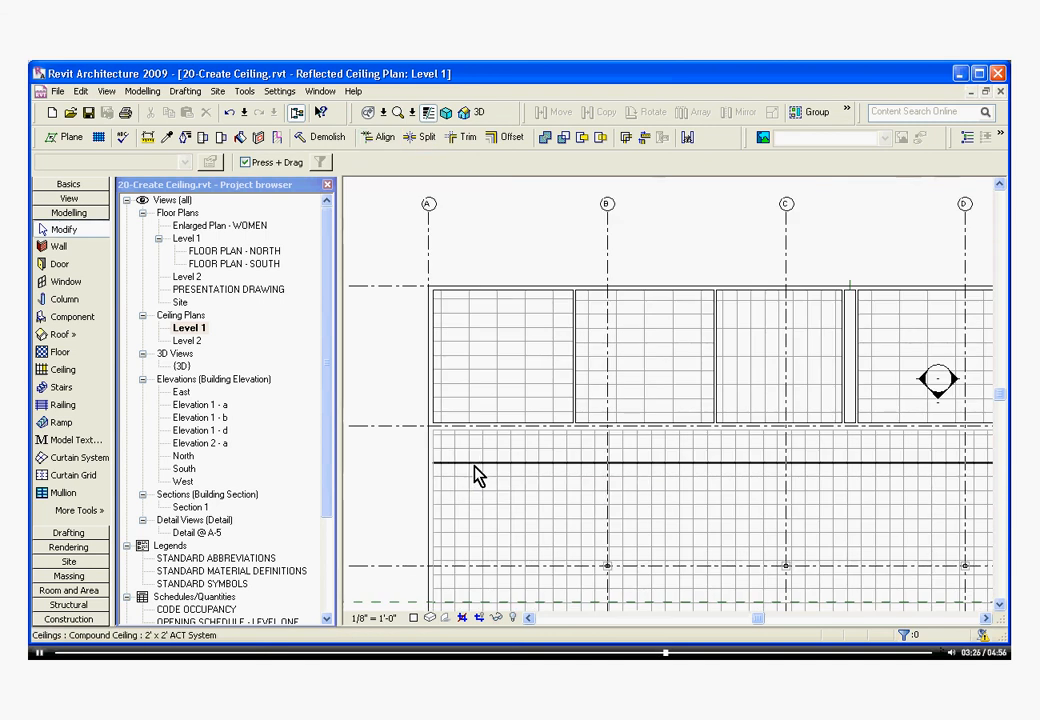
pyautogui.scroll(-1, 478, 476)
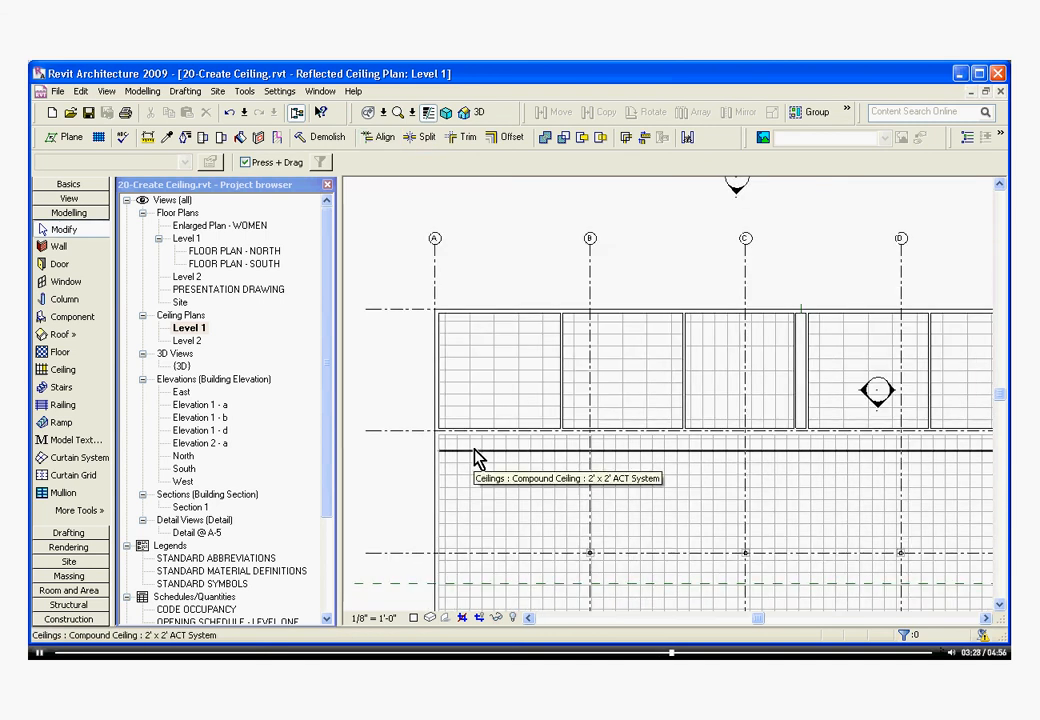
# - Review the westernmost north room ceiling's element and type properties, including its layer assembly with the section preview, leaving them unmodified
pyautogui.click(473, 383)
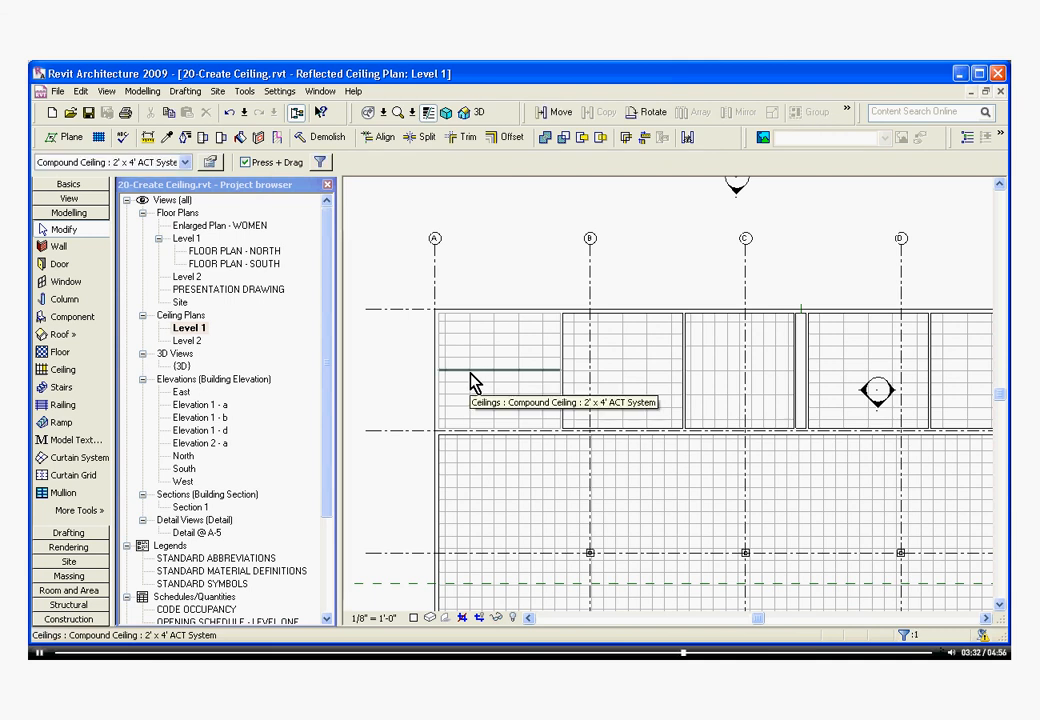
pyautogui.scroll(2, 472, 383)
pyautogui.click(453, 370)
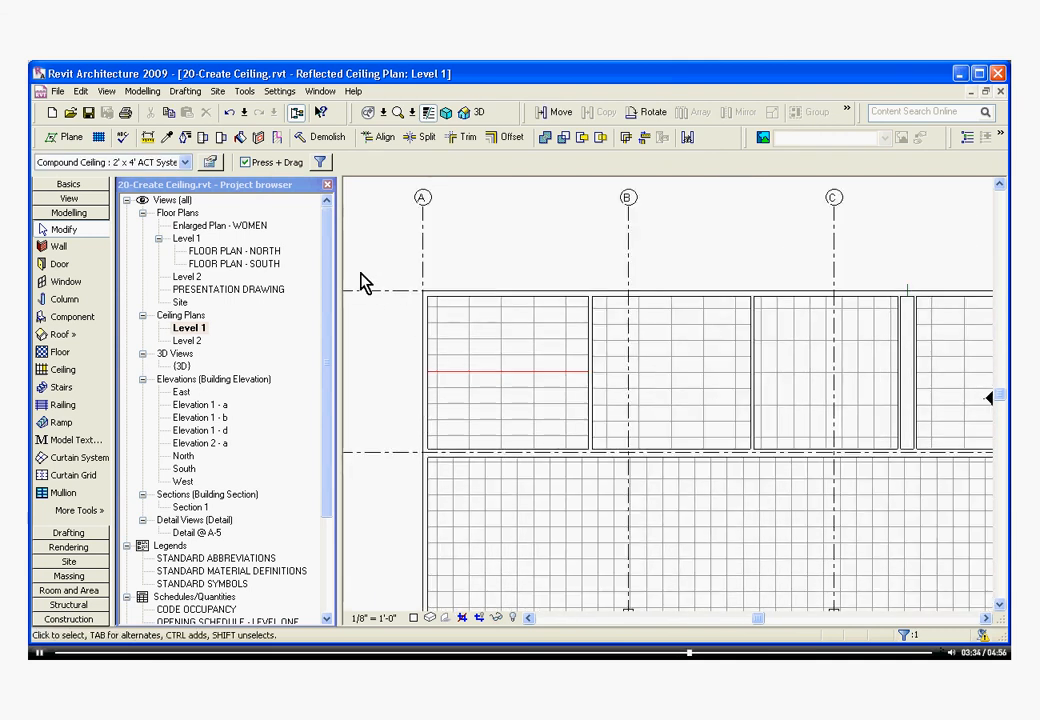
pyautogui.click(212, 168)
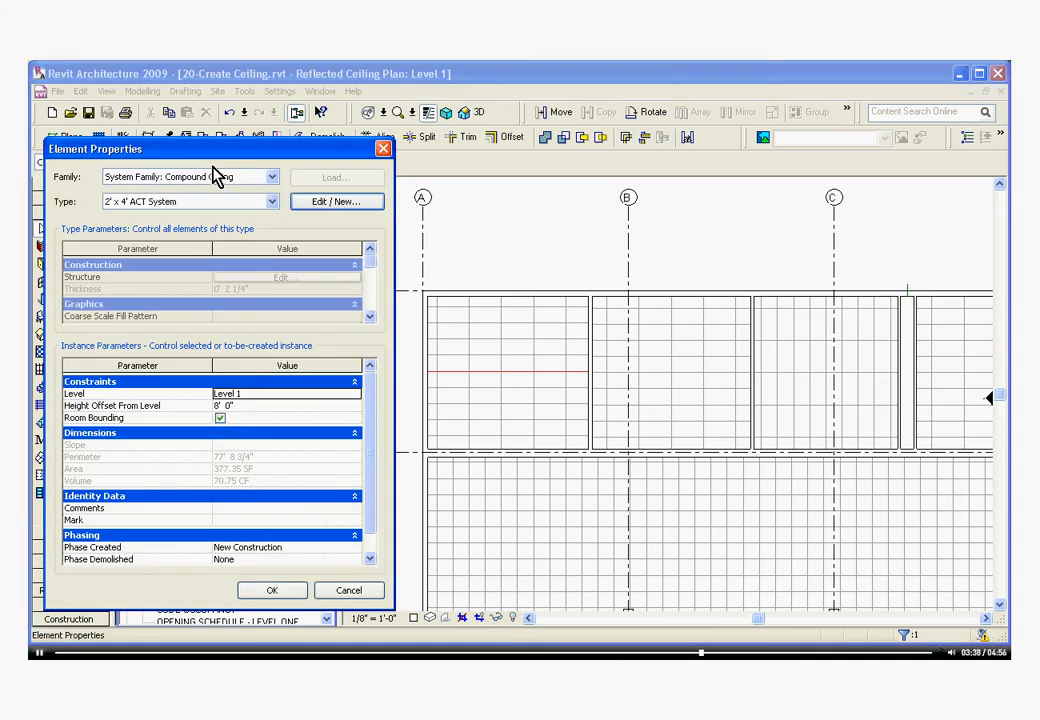
pyautogui.click(318, 203)
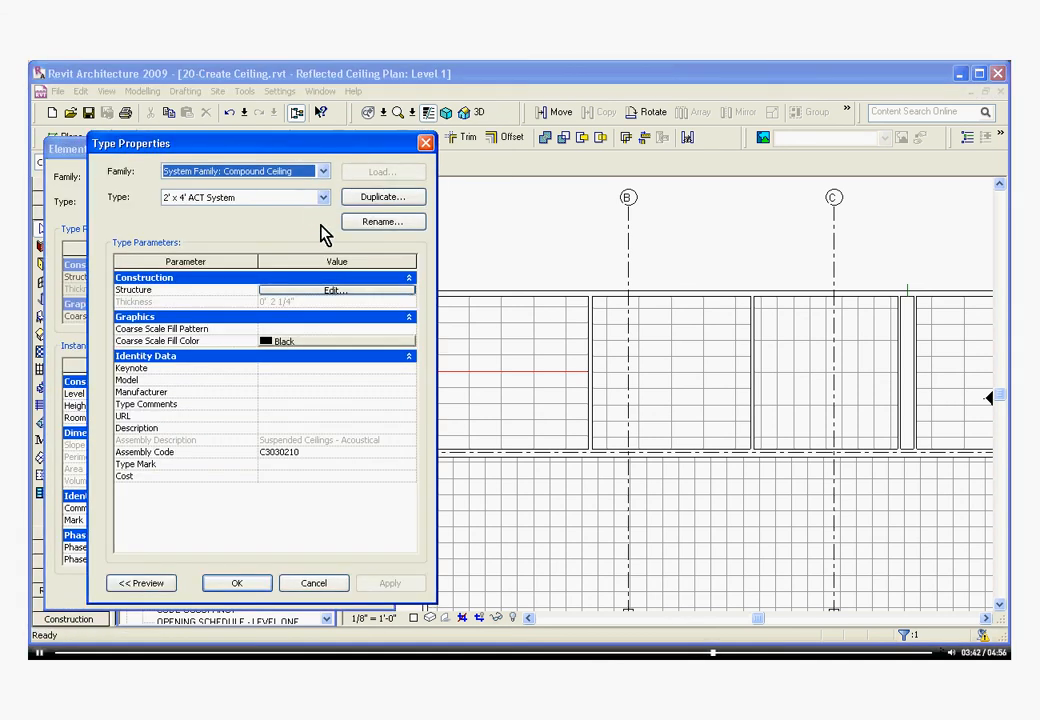
pyautogui.moveTo(272, 148); pyautogui.dragTo(472, 154)
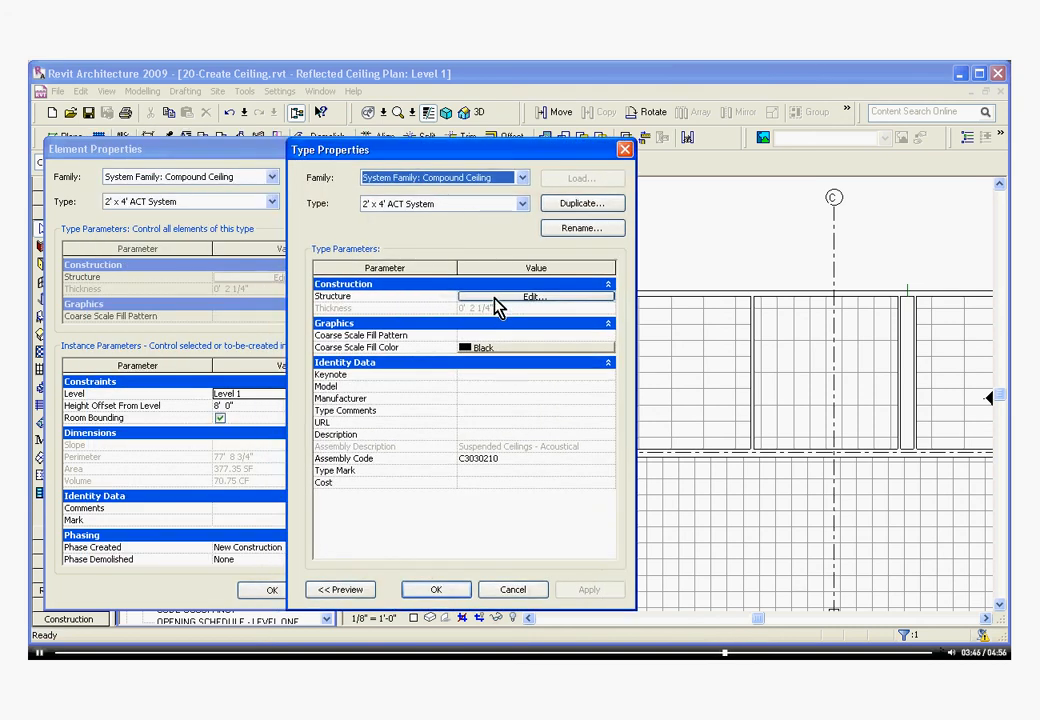
pyautogui.click(494, 298)
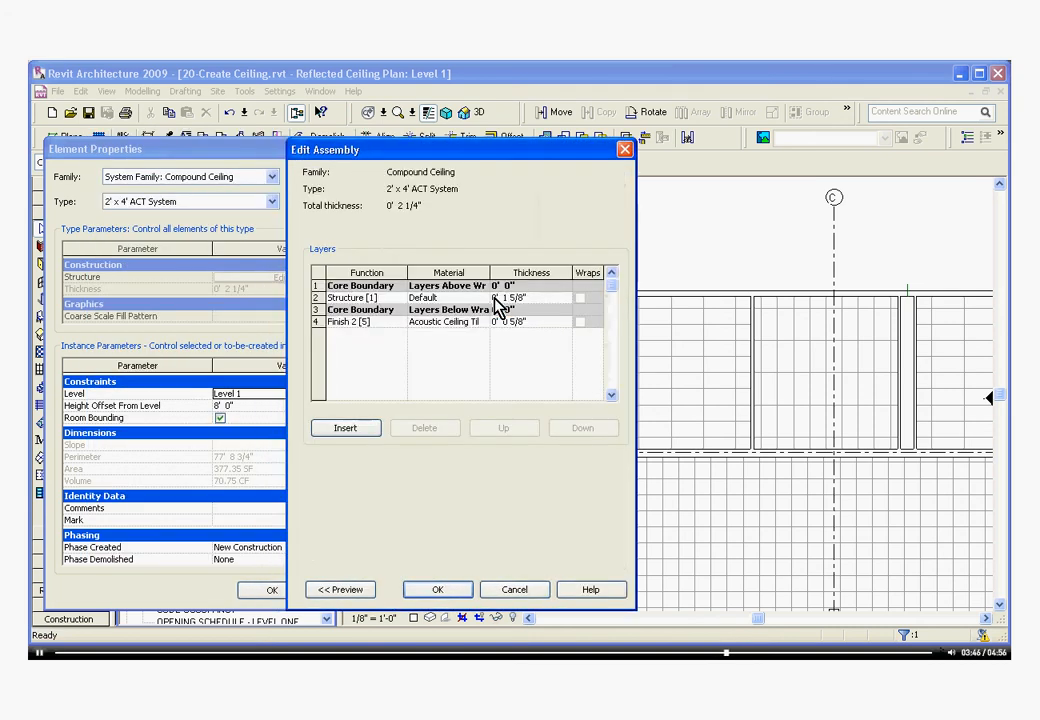
pyautogui.click(340, 590)
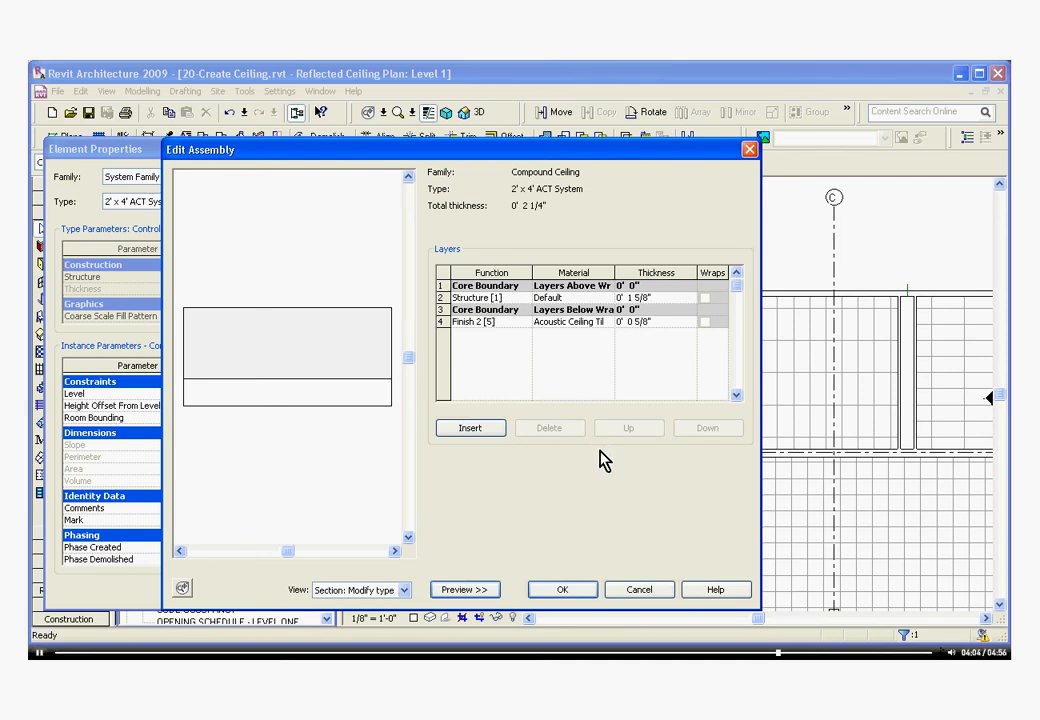
pyautogui.click(557, 588)
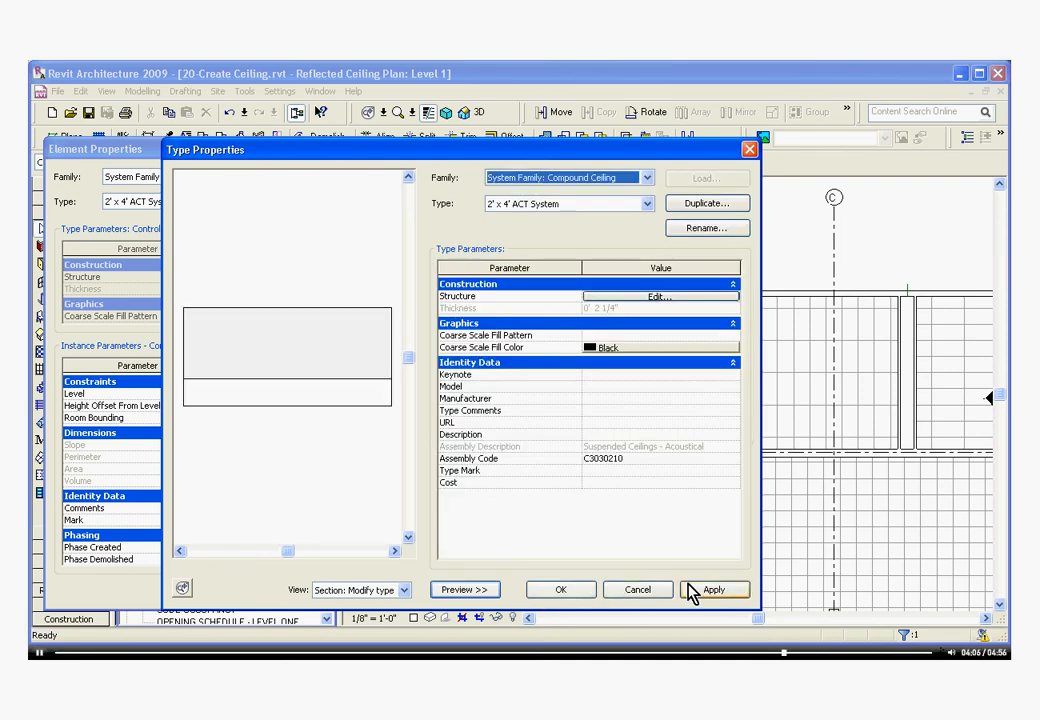
pyautogui.click(561, 590)
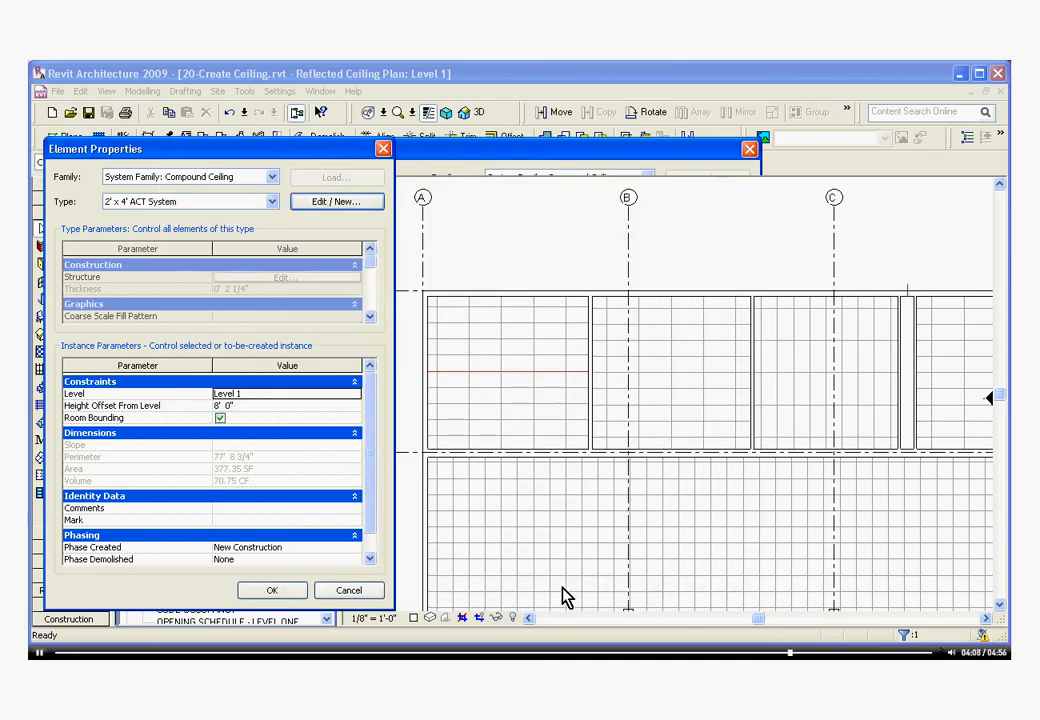
pyautogui.click(274, 591)
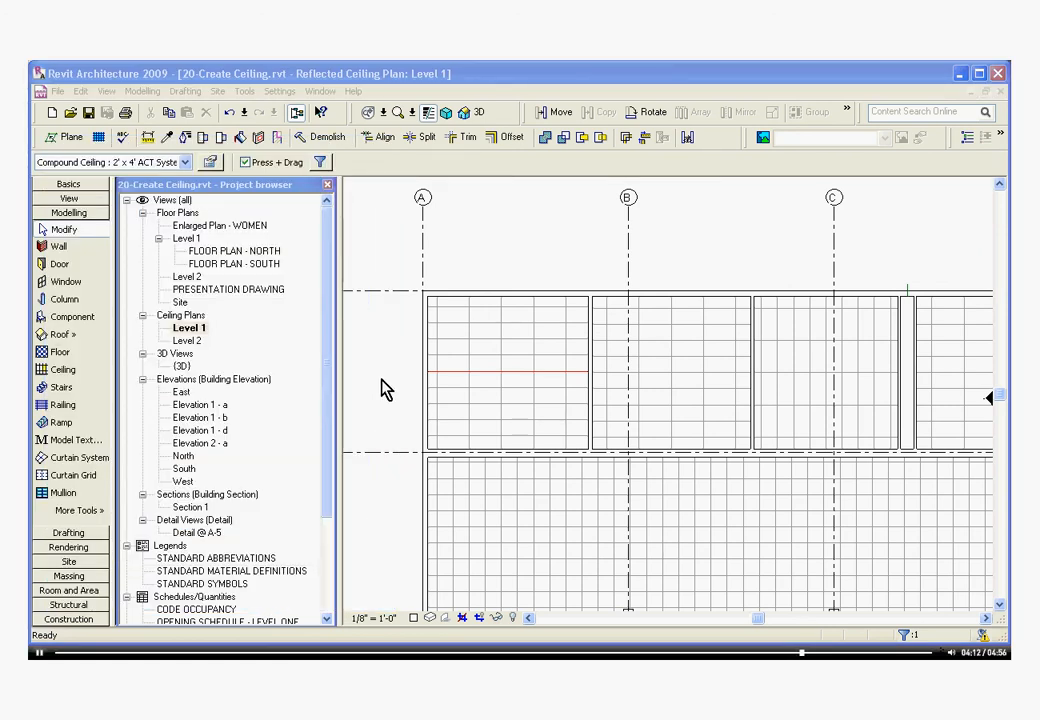
# - Change the Height Offset From Level of the ceiling in the westernmost north room and clear the selection
pyautogui.scroll(-2, 578, 406)
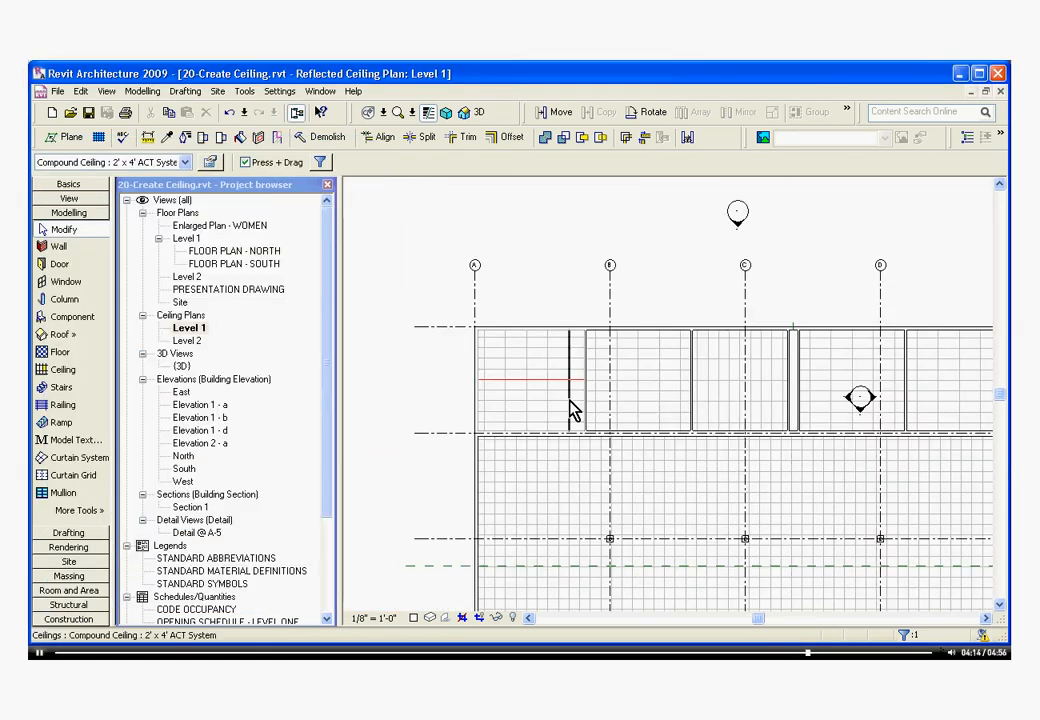
pyautogui.scroll(1, 543, 412)
pyautogui.scroll(1, 543, 412)
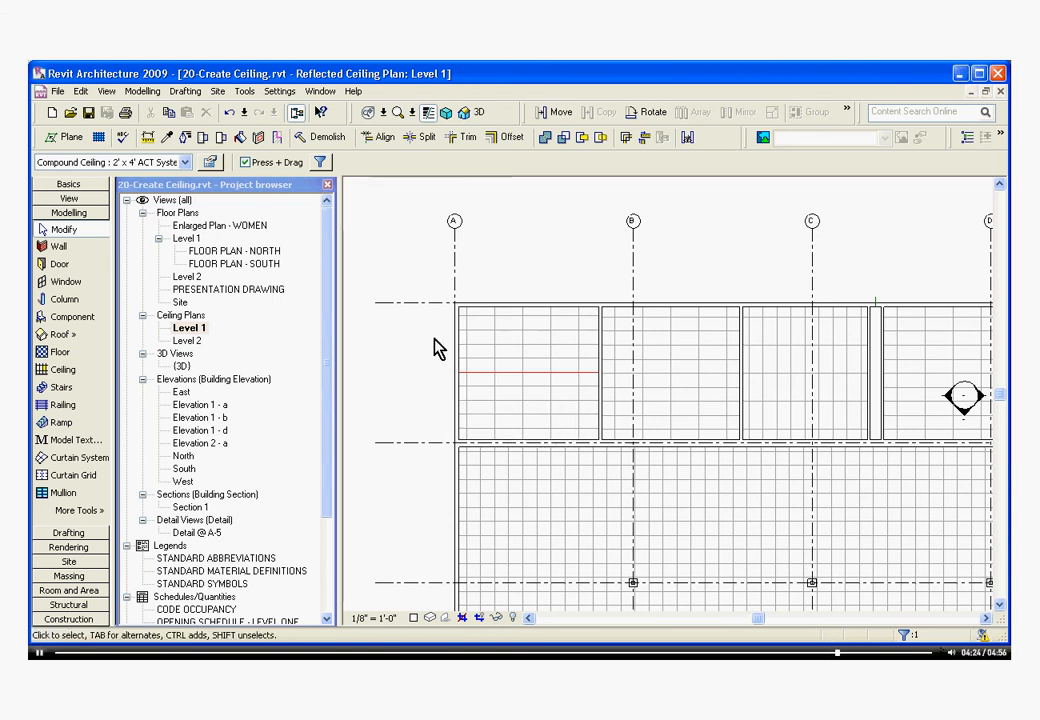
pyautogui.click(210, 163)
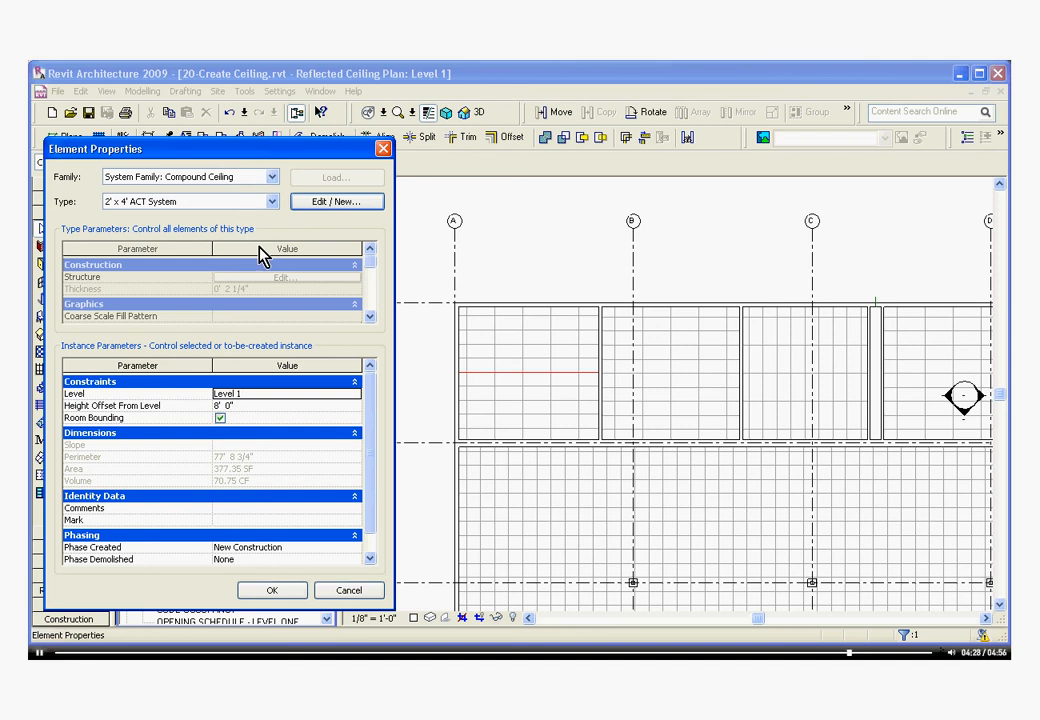
pyautogui.click(262, 405)
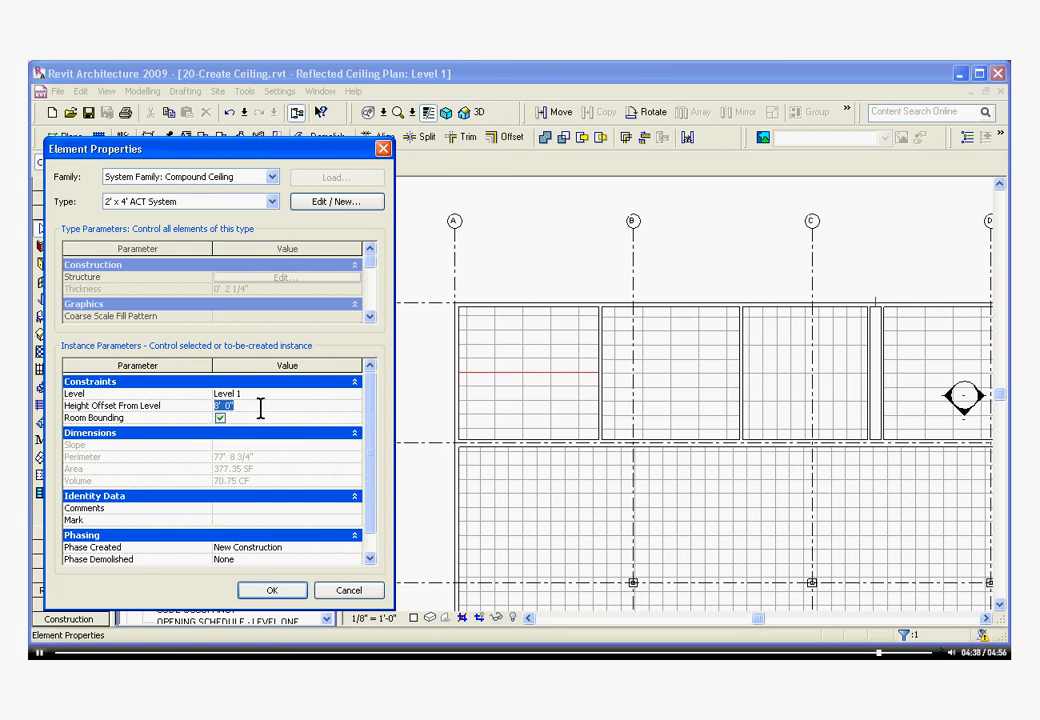
pyautogui.click(274, 592)
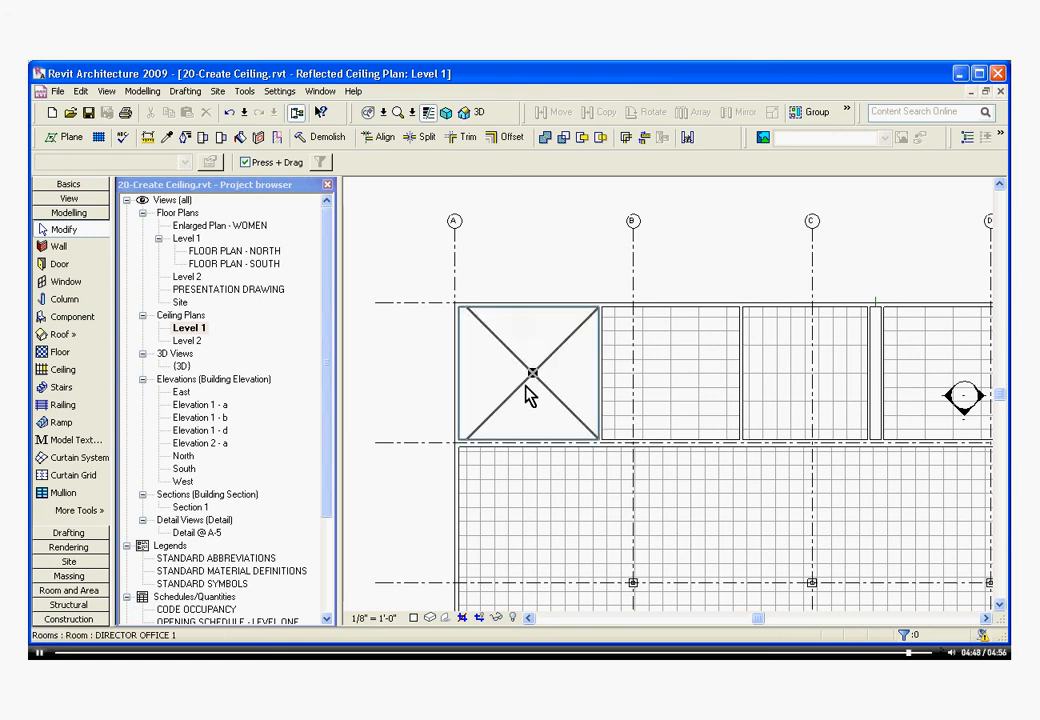
pyautogui.rightClick(422, 395)
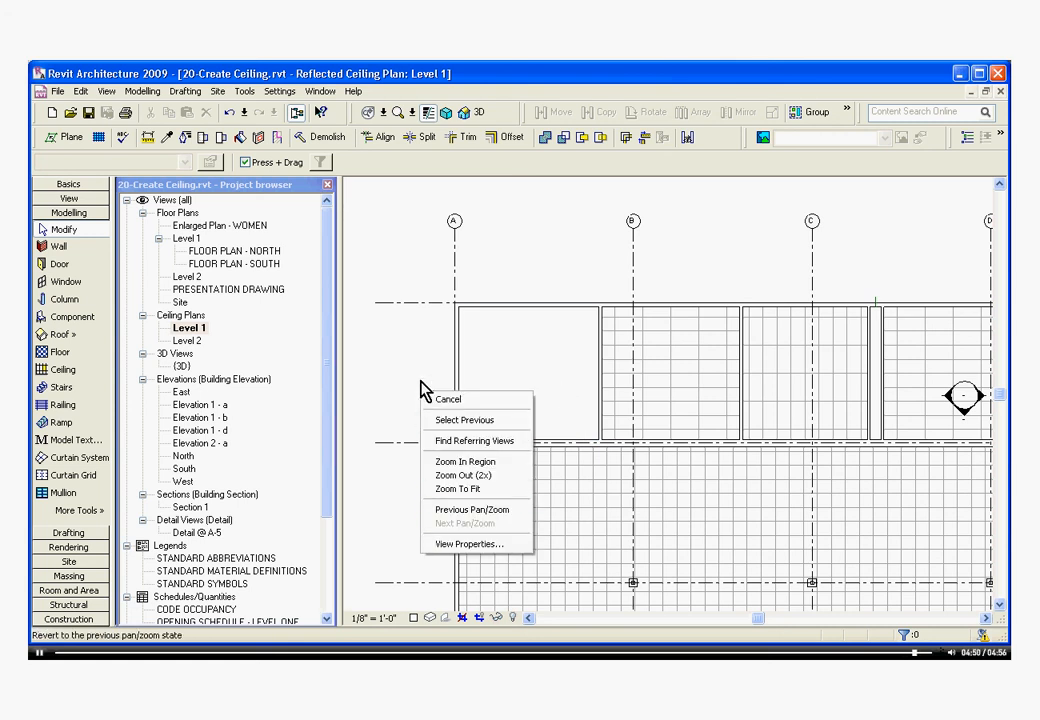
pyautogui.click(408, 377)
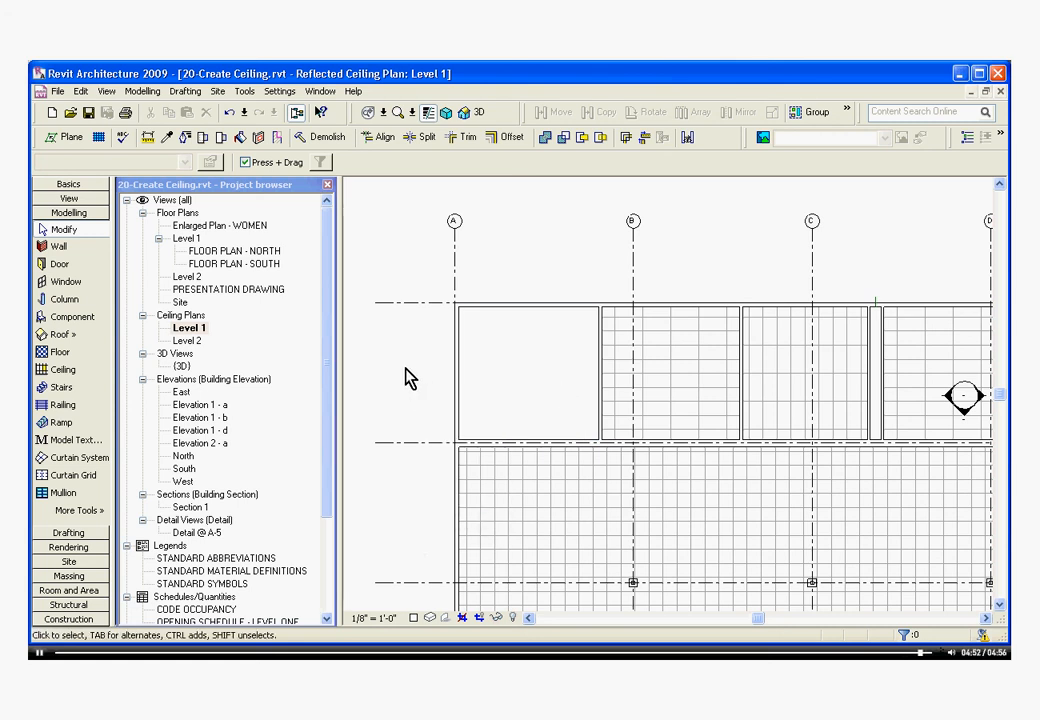